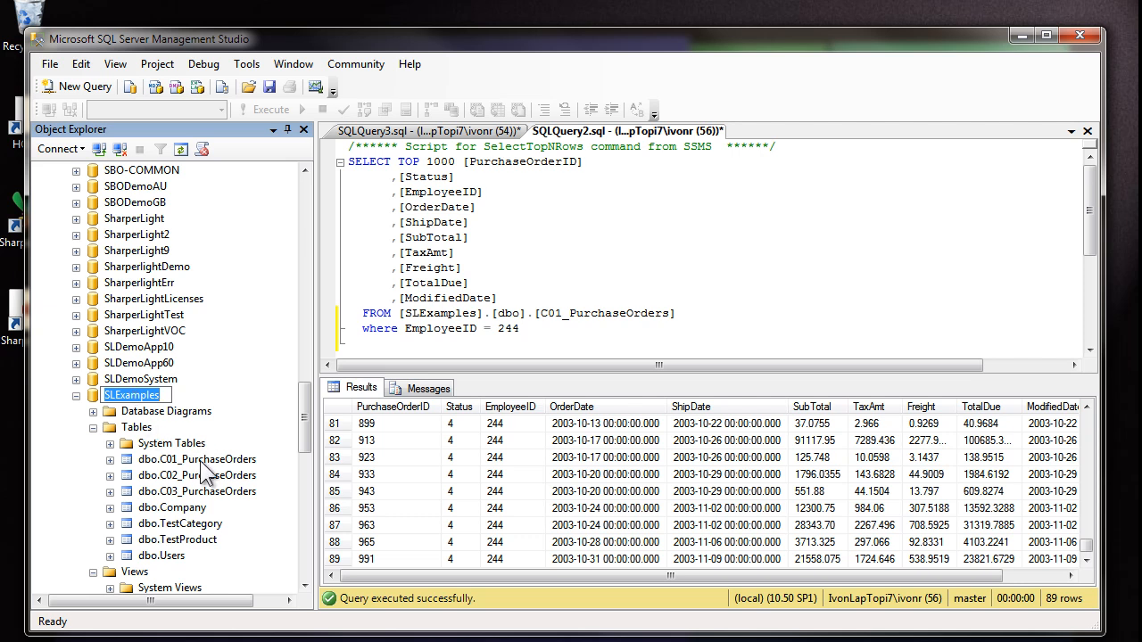
# - Review the purchase orders query, highlighting its PurchaseOrderID and EmployeeID columns
pyautogui.click(413, 301)
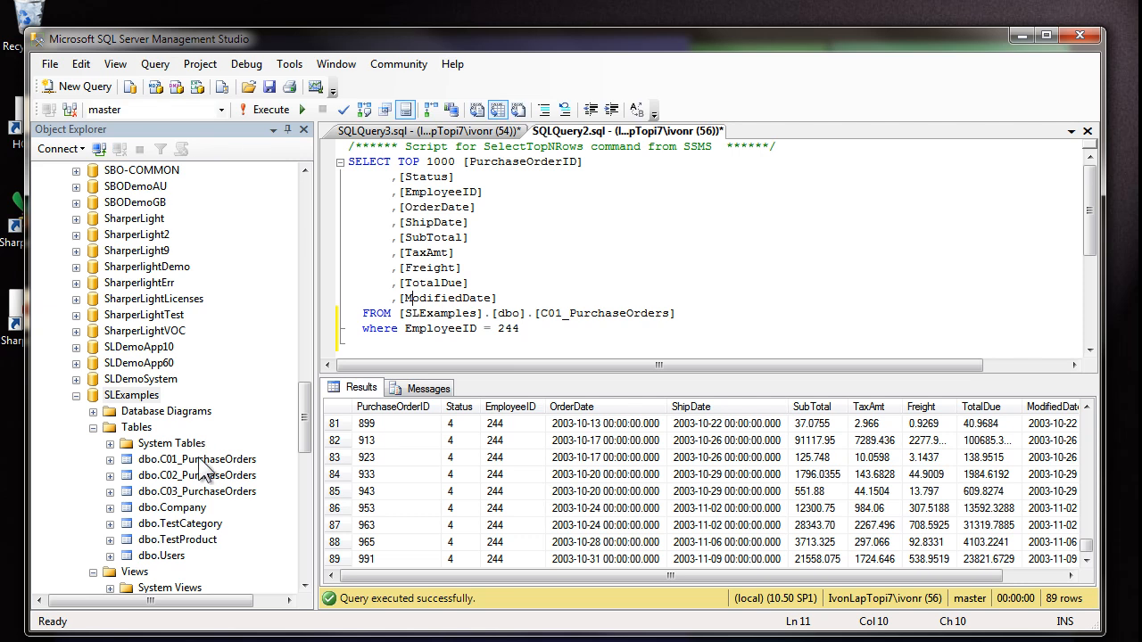
pyautogui.click(370, 219)
pyautogui.moveTo(483, 162); pyautogui.dragTo(530, 162)
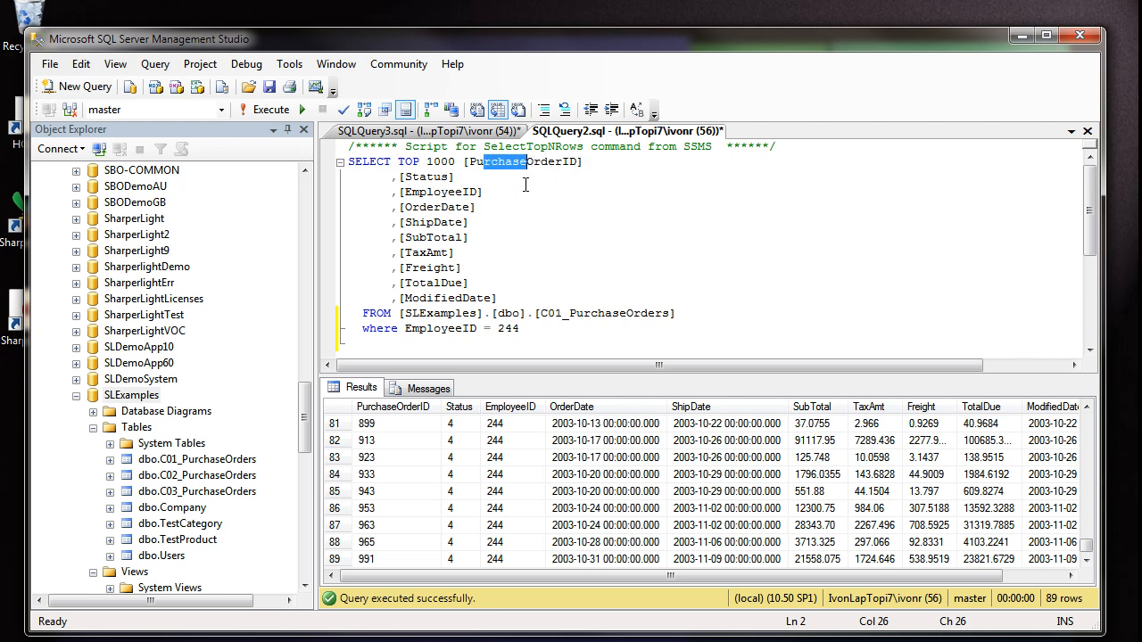
pyautogui.moveTo(412, 193); pyautogui.dragTo(479, 193)
pyautogui.click(486, 231)
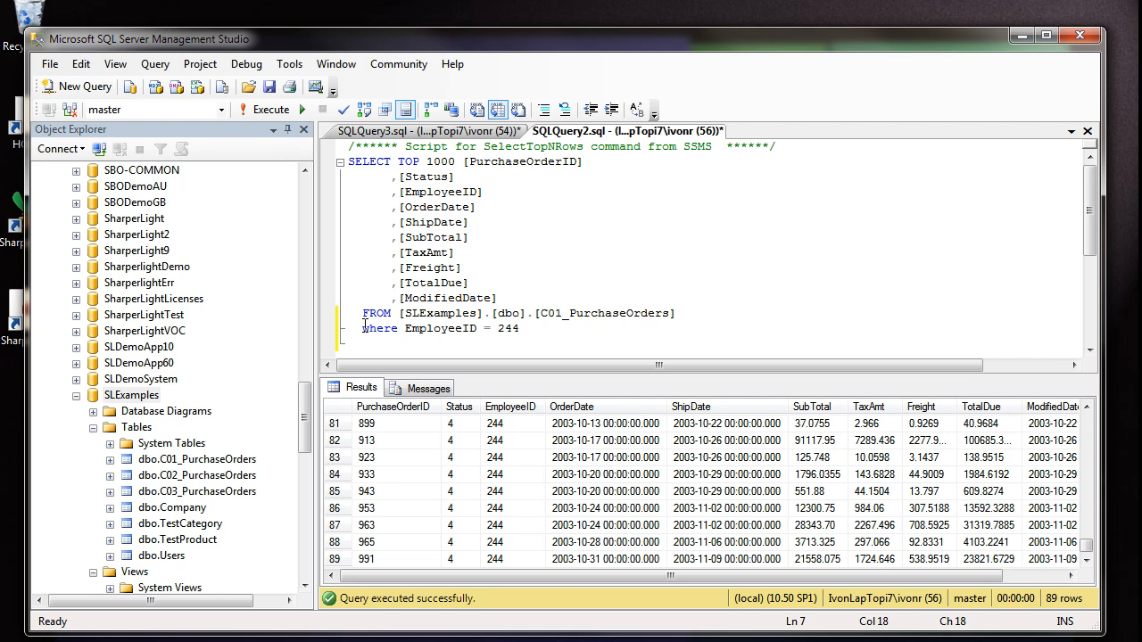
# - Comment out the EmployeeID filter in the purchase orders query, execute it and browse the unfiltered rows
pyautogui.click(363, 327)
pyautogui.write('--')
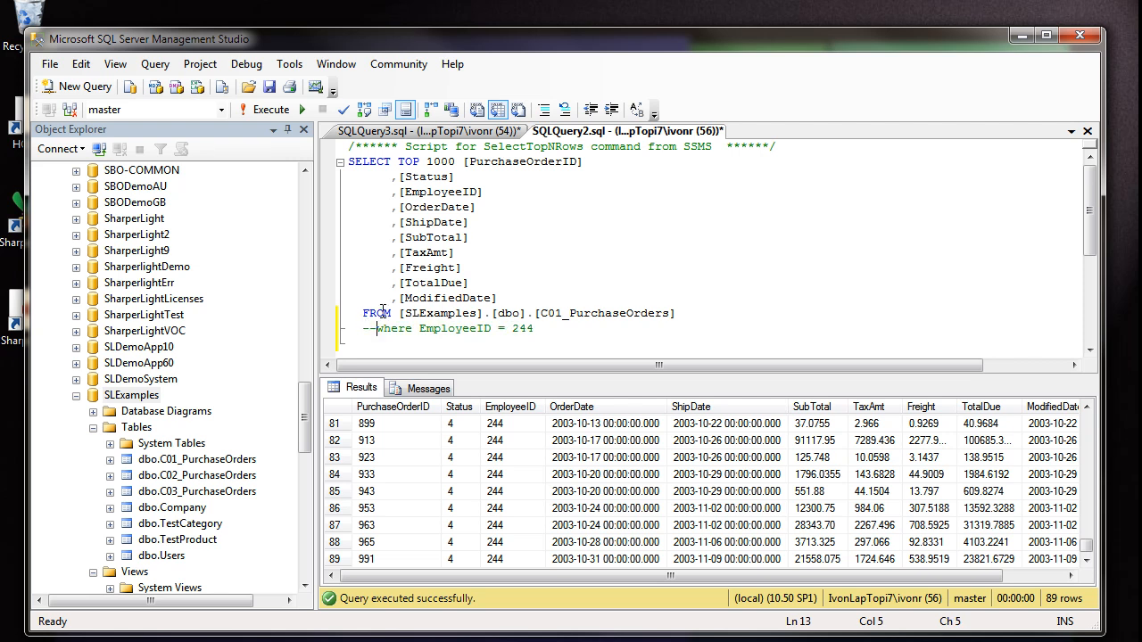
pyautogui.press('F5')
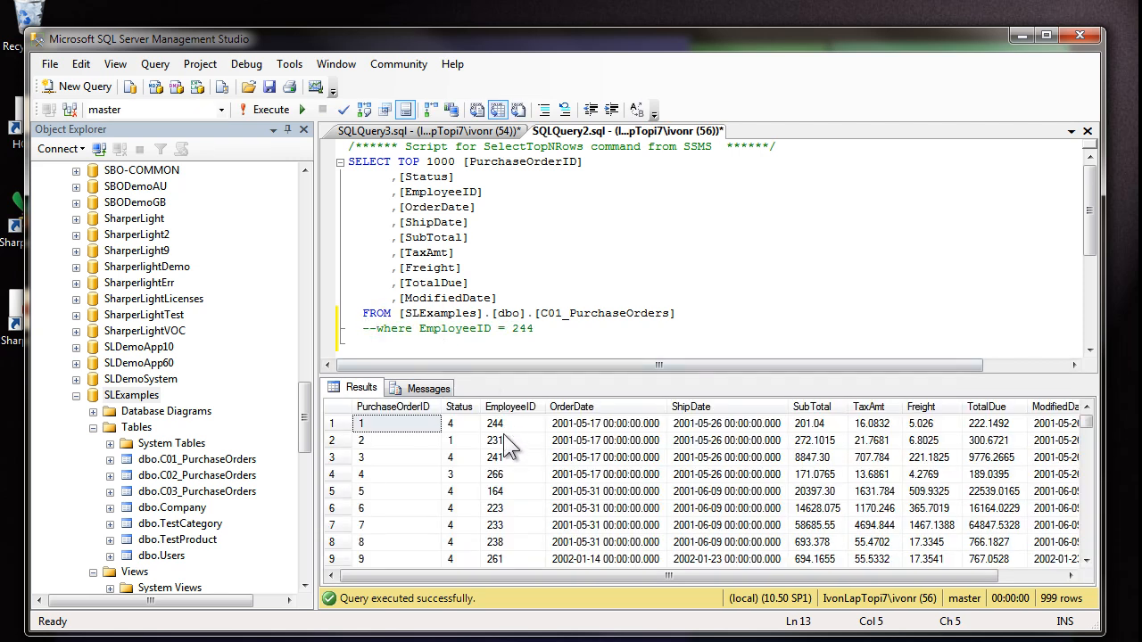
pyautogui.click(514, 453)
pyautogui.scroll(-6, 516, 498)
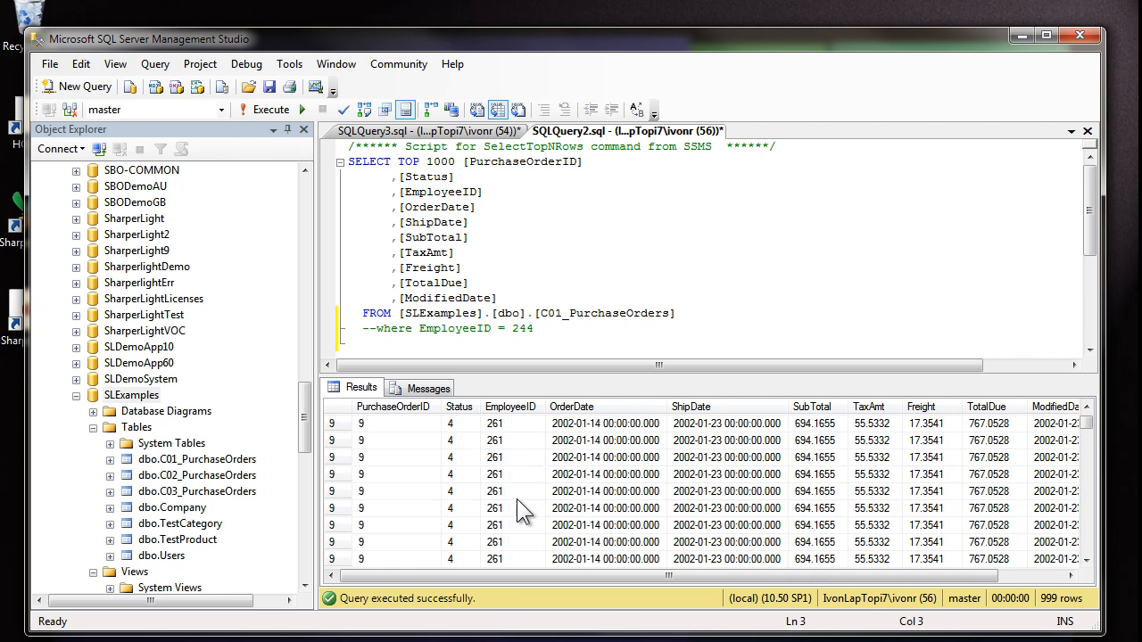
pyautogui.scroll(6, 517, 499)
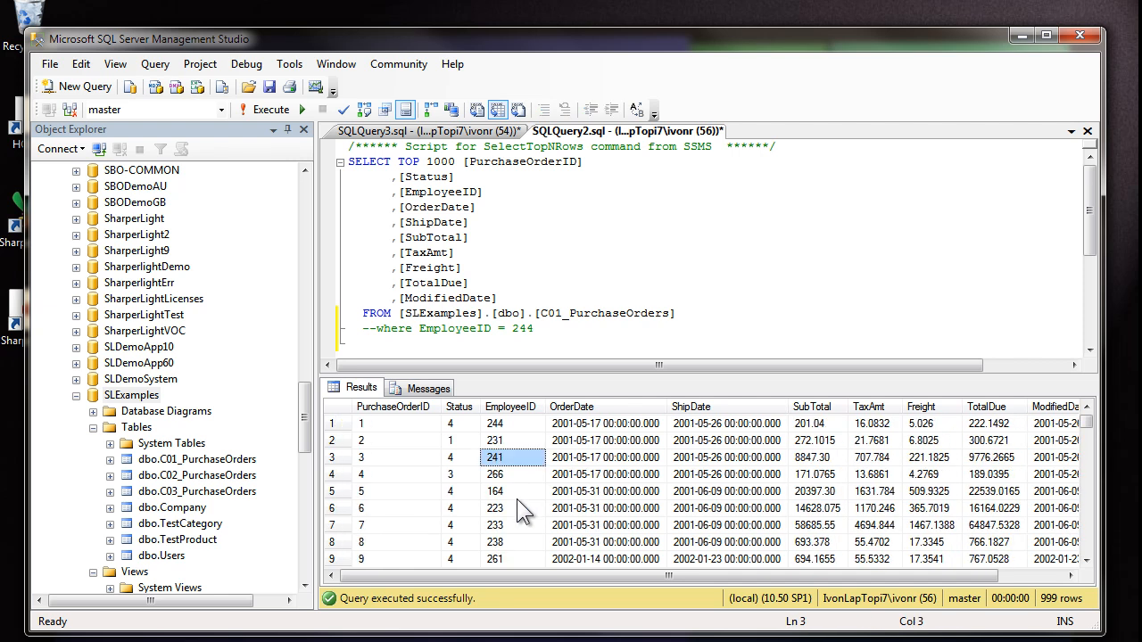
# - Uncomment the where clause EmployeeID = 244, rerun the purchase orders query and check the EmployeeID column
pyautogui.click(375, 328)
pyautogui.press('BackSpace')
pyautogui.press('BackSpace')
pyautogui.press('F5')
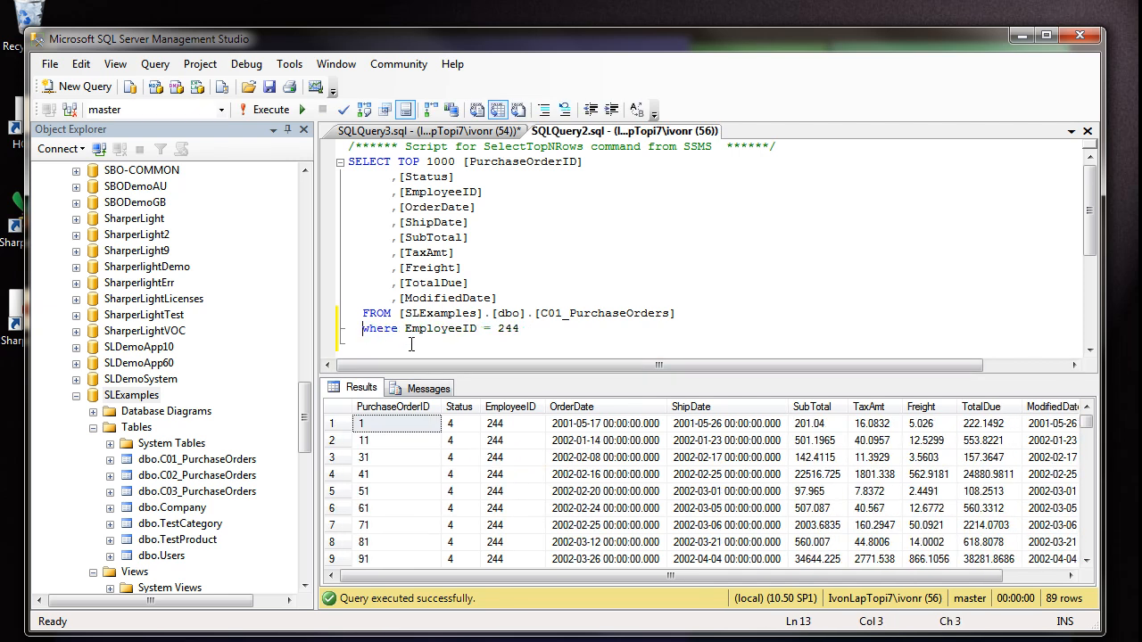
pyautogui.moveTo(536, 330); pyautogui.dragTo(355, 330)
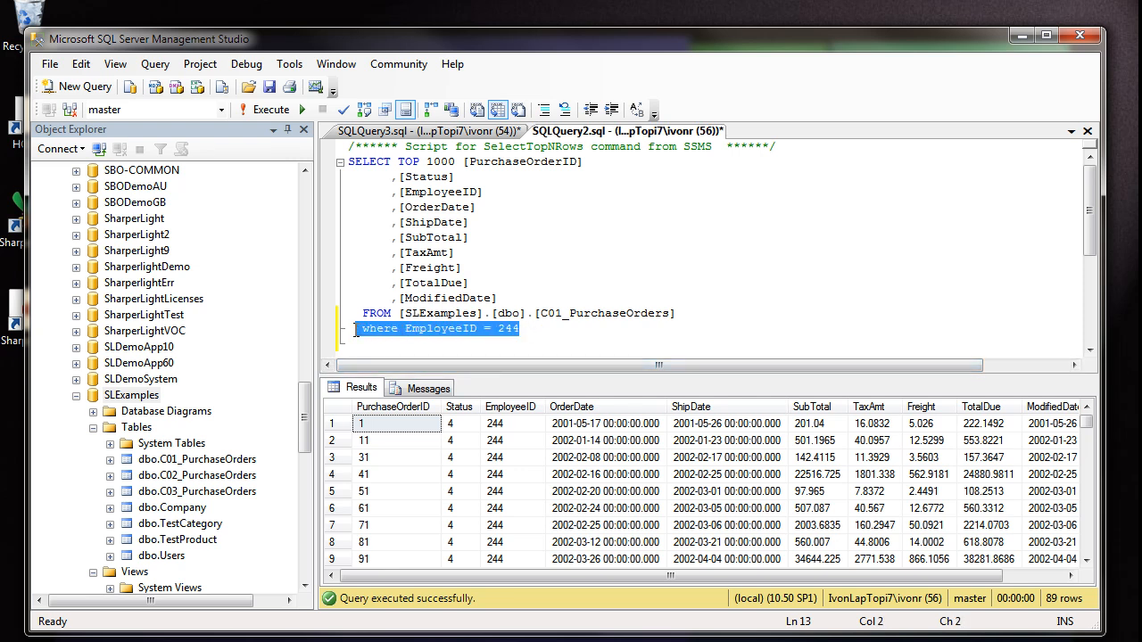
pyautogui.click(514, 443)
pyautogui.click(454, 330)
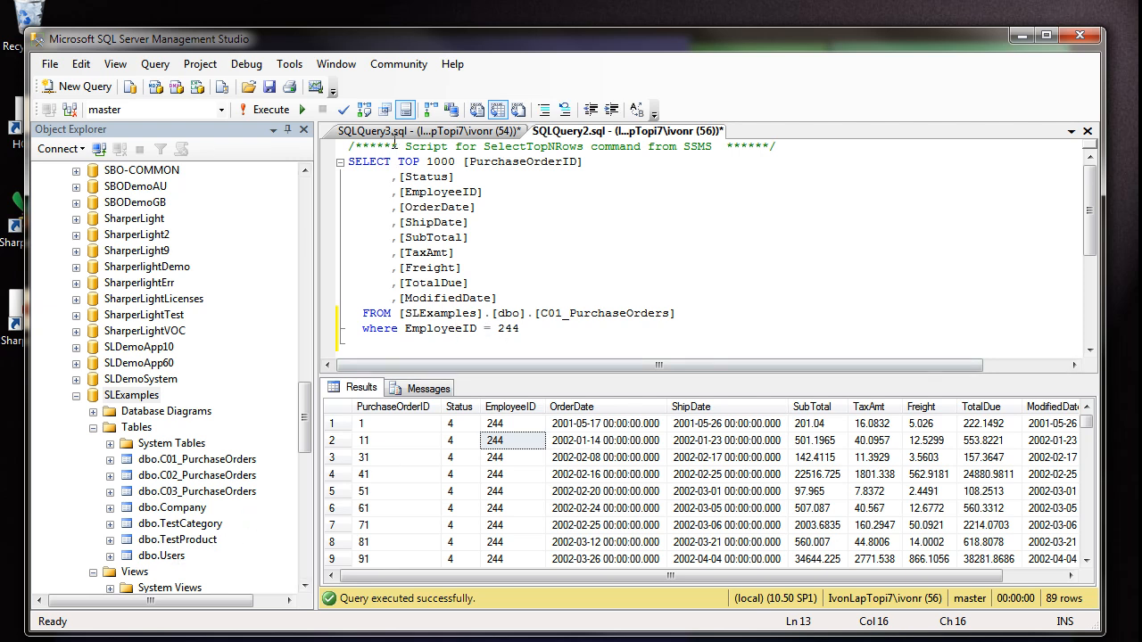
# - Run the SQLQuery3.sql query on the Users table and examine one record's EmployeeID, UserCode, Title and EmailAddress
pyautogui.click(393, 132)
pyautogui.click(479, 222)
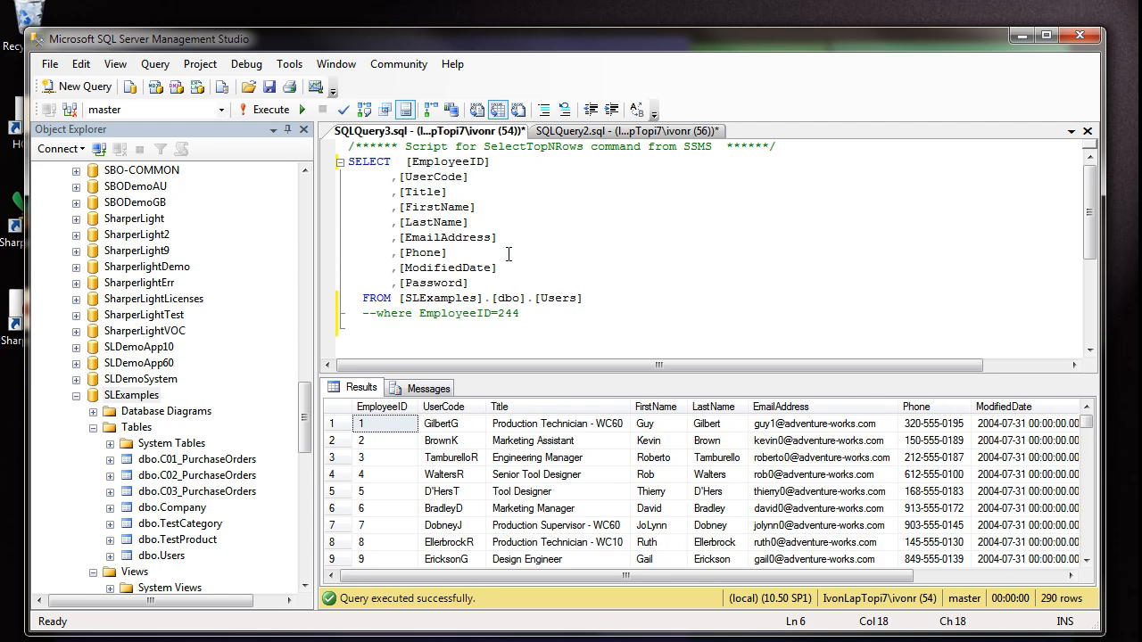
pyautogui.press('F5')
pyautogui.click(389, 458)
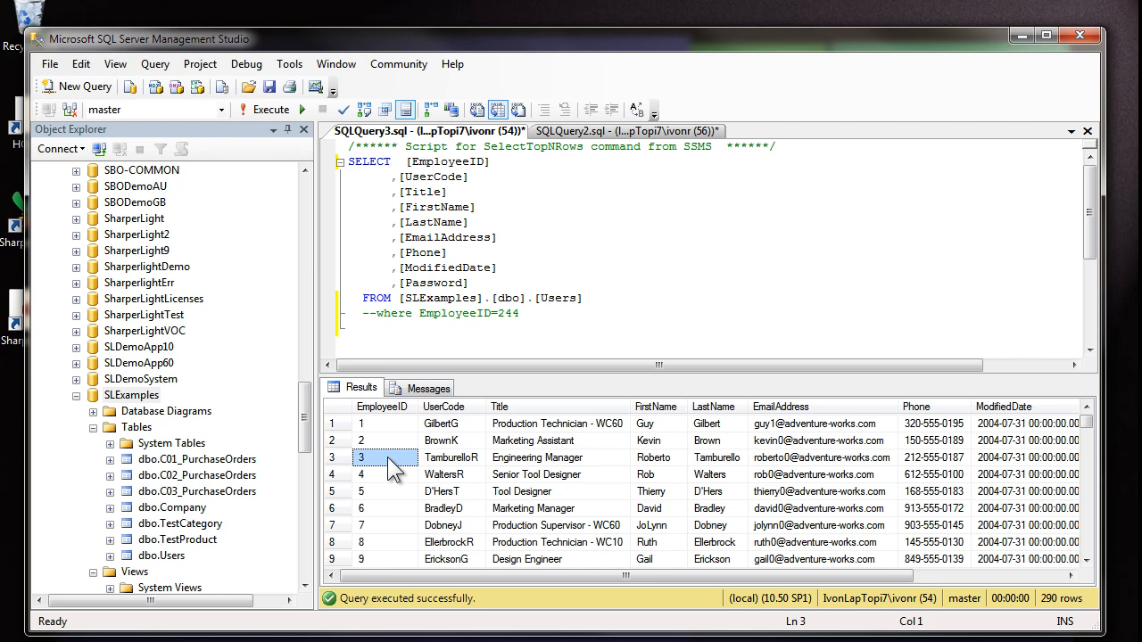
pyautogui.click(450, 458)
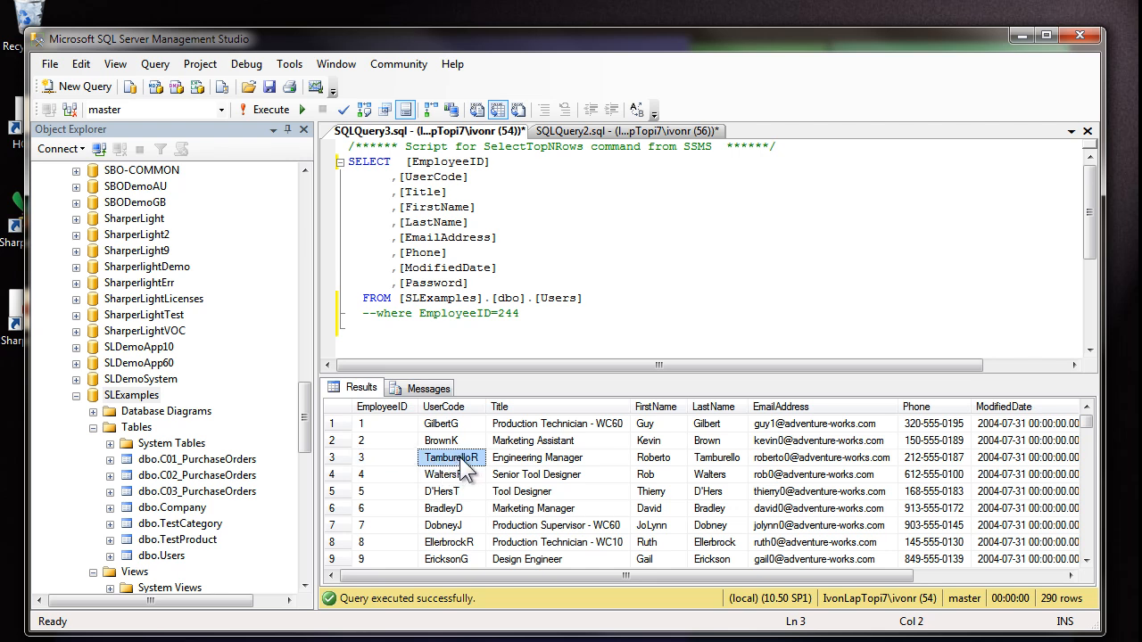
pyautogui.click(541, 471)
pyautogui.click(781, 461)
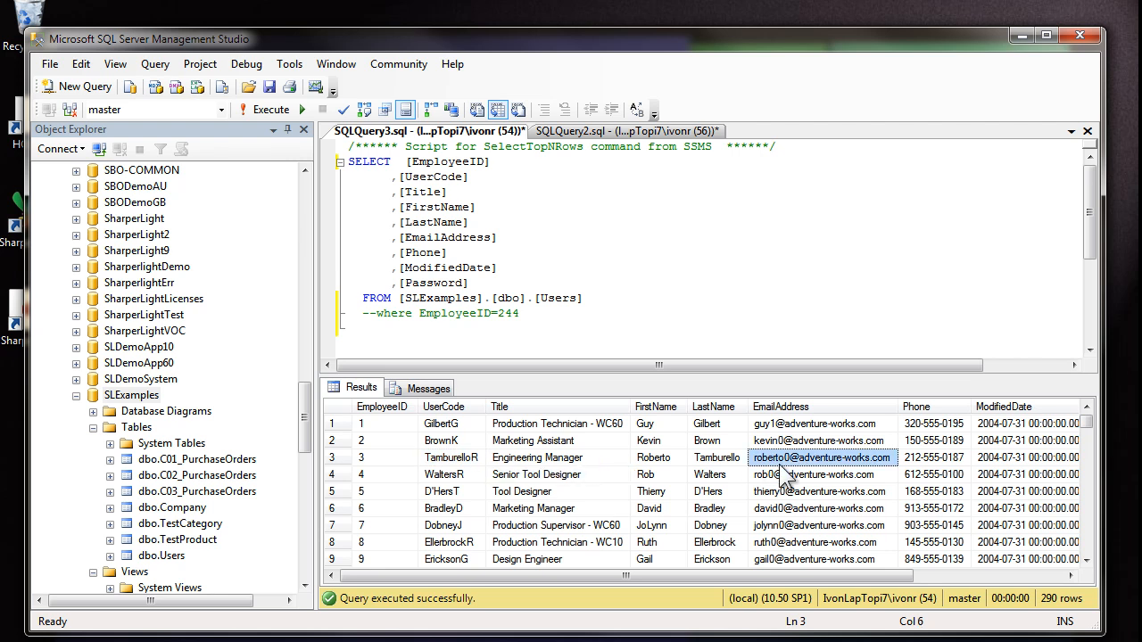
pyautogui.click(442, 307)
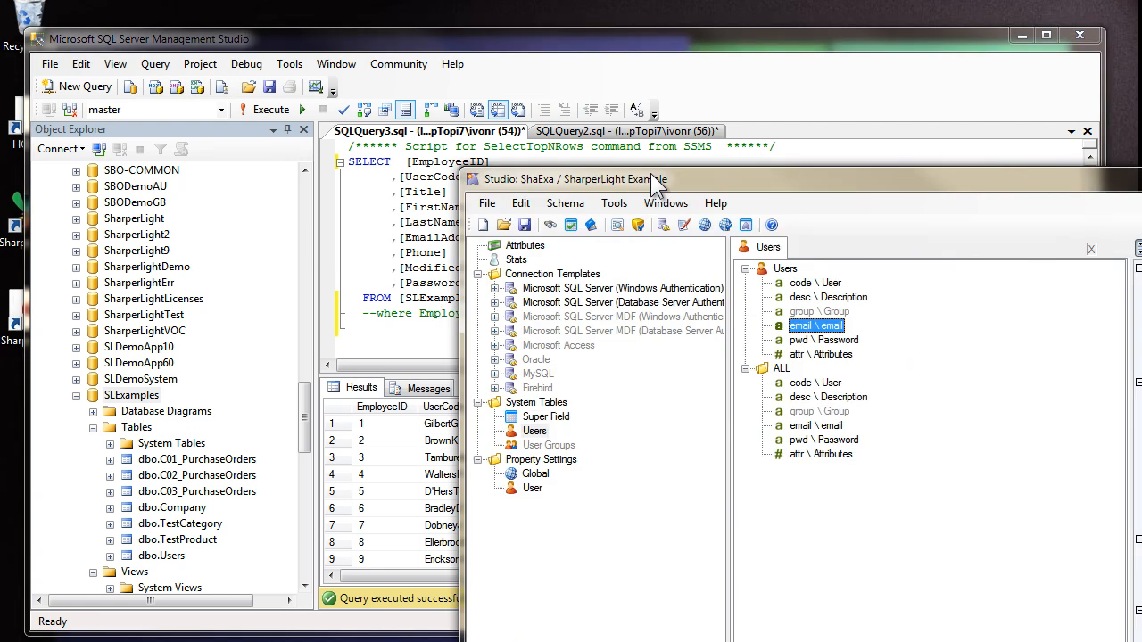
# - Switch to Site Setup and view the User Mapping setting for SharperLight Example under the expanded Windows user account
pyautogui.click(163, 306)
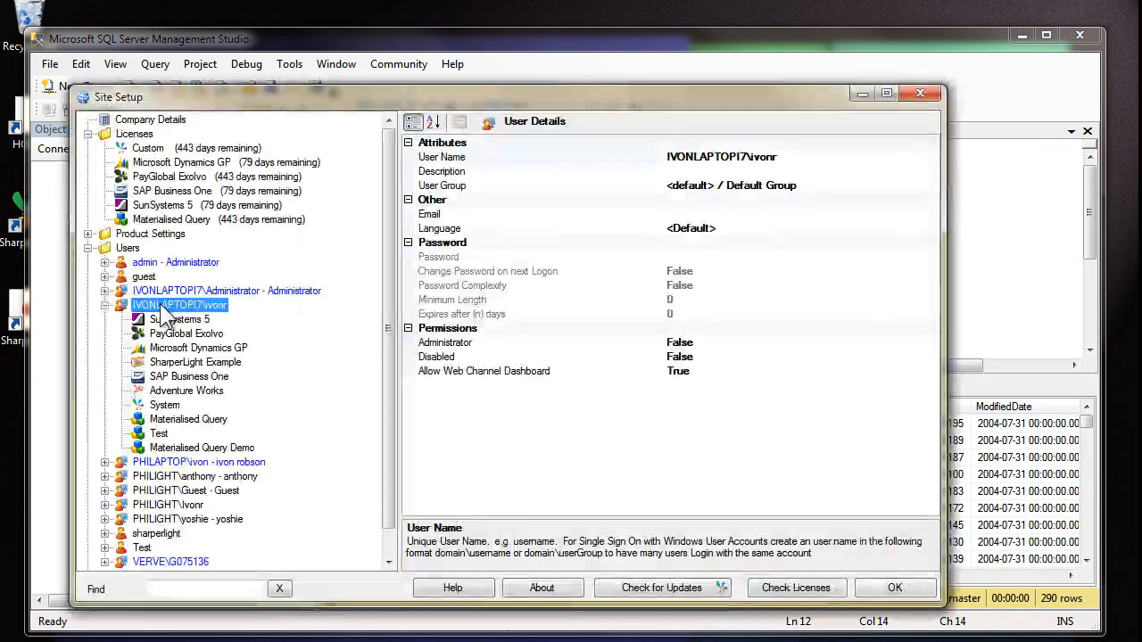
pyautogui.click(169, 319)
pyautogui.press('Up')
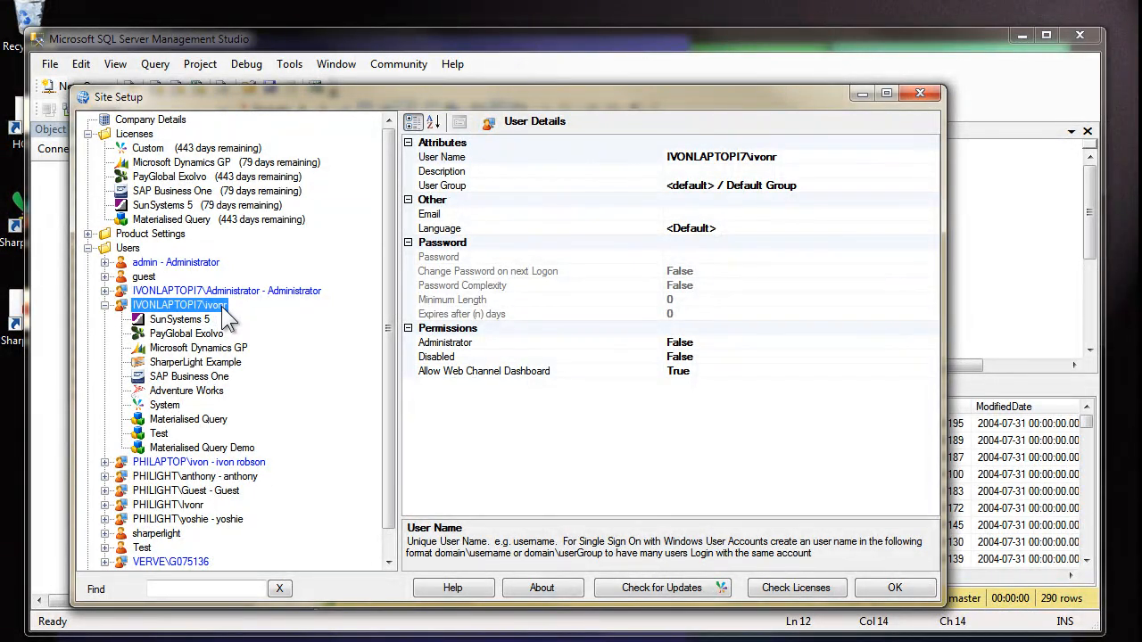
pyautogui.click(194, 362)
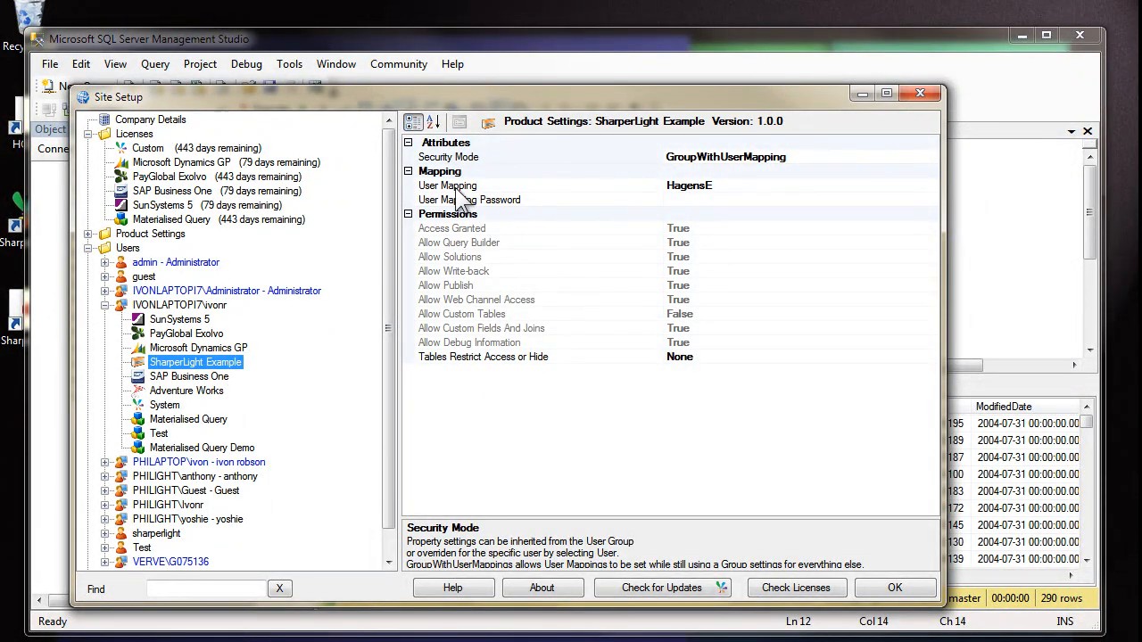
pyautogui.click(443, 186)
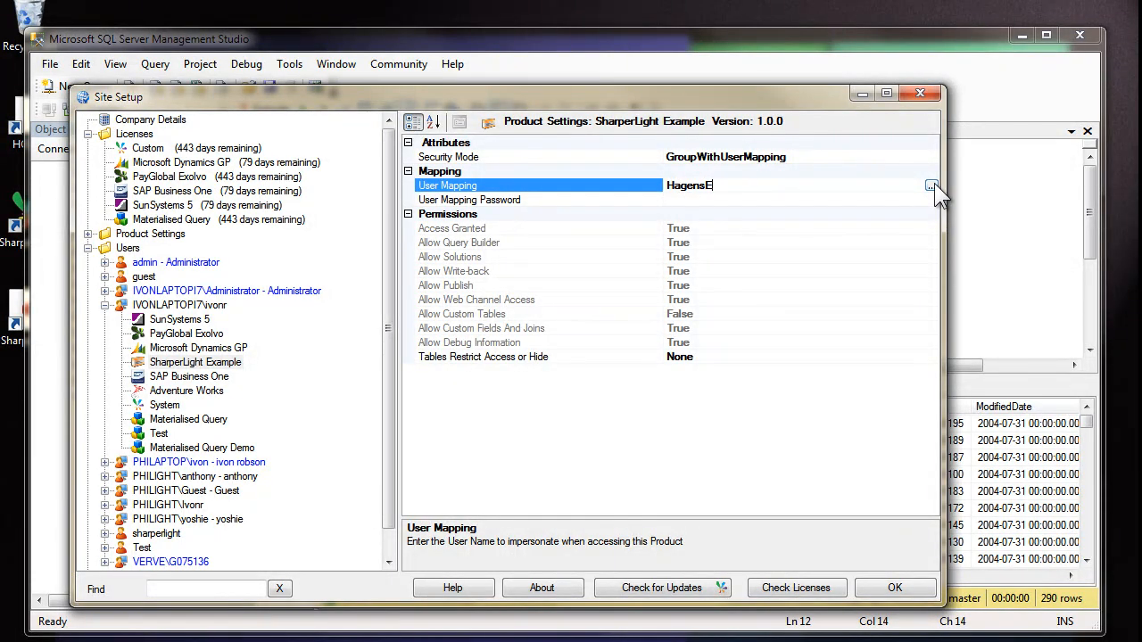
# - Browse the list of users available for User Mapping, cancel the selection and highlight the existing mapped user code
pyautogui.click(930, 186)
pyautogui.click(327, 249)
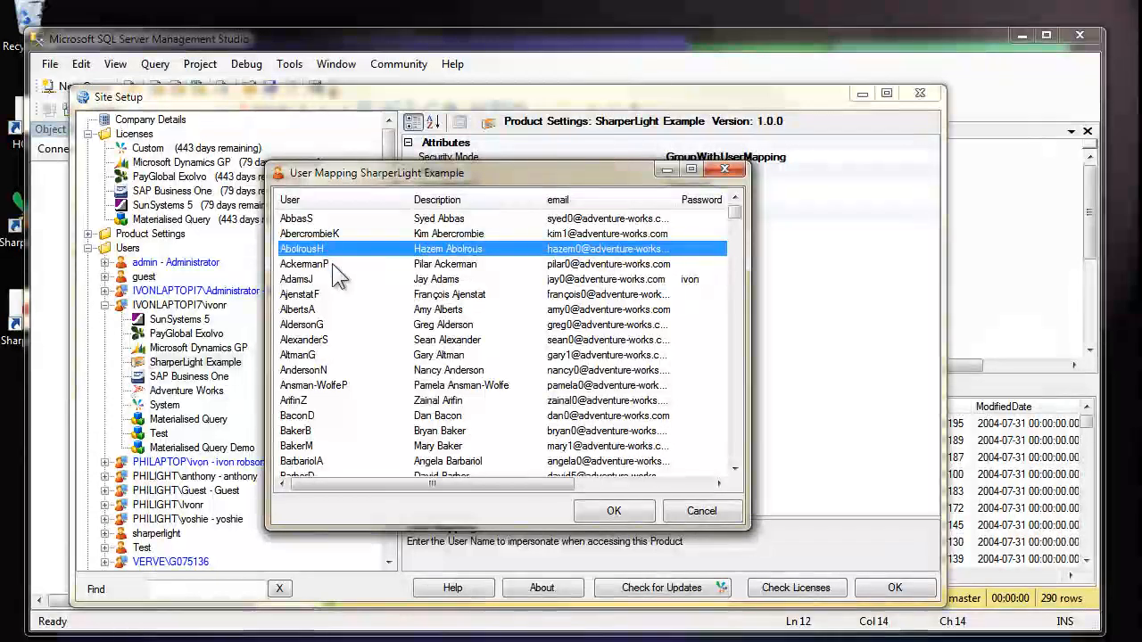
pyautogui.click(339, 279)
pyautogui.scroll(-20, 337, 290)
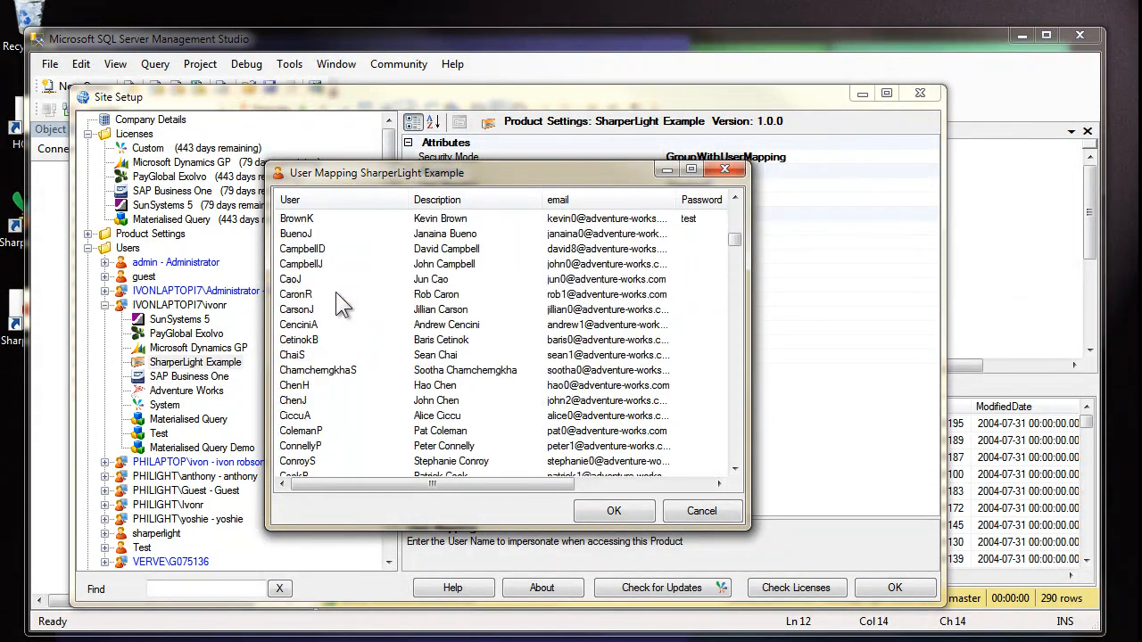
pyautogui.scroll(3, 323, 319)
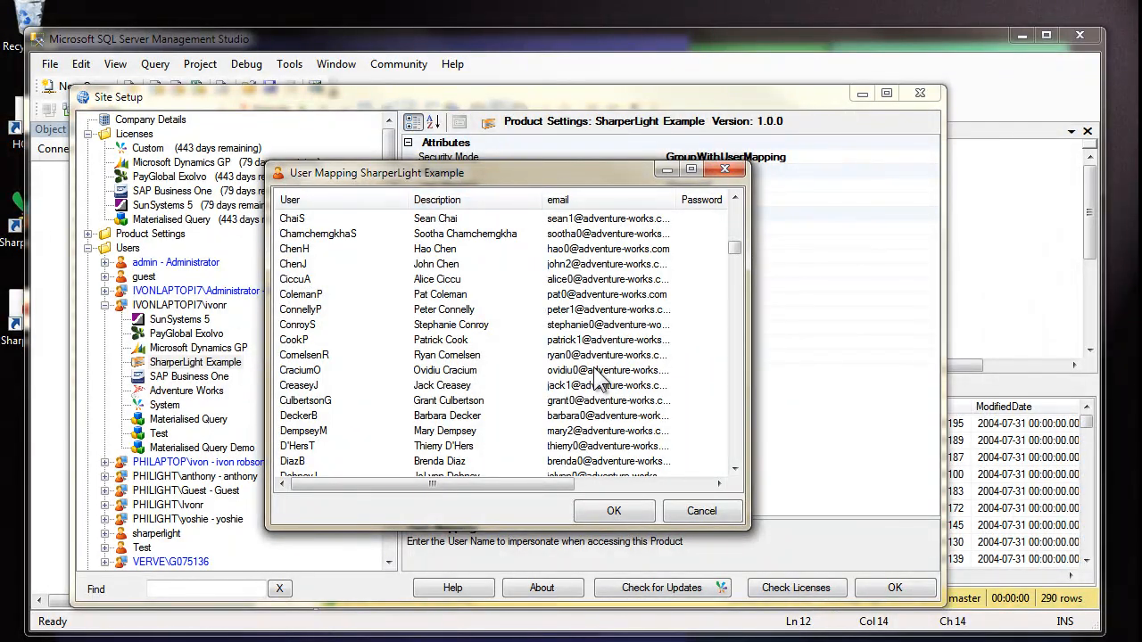
pyautogui.click(701, 510)
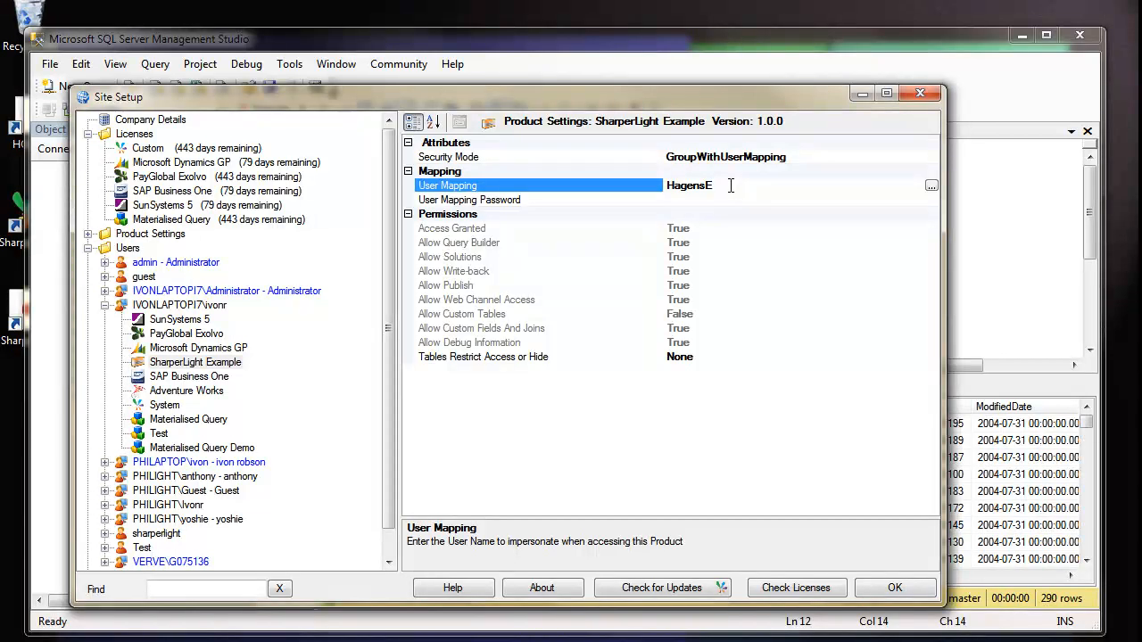
pyautogui.moveTo(731, 185); pyautogui.dragTo(667, 186)
pyautogui.click(929, 187)
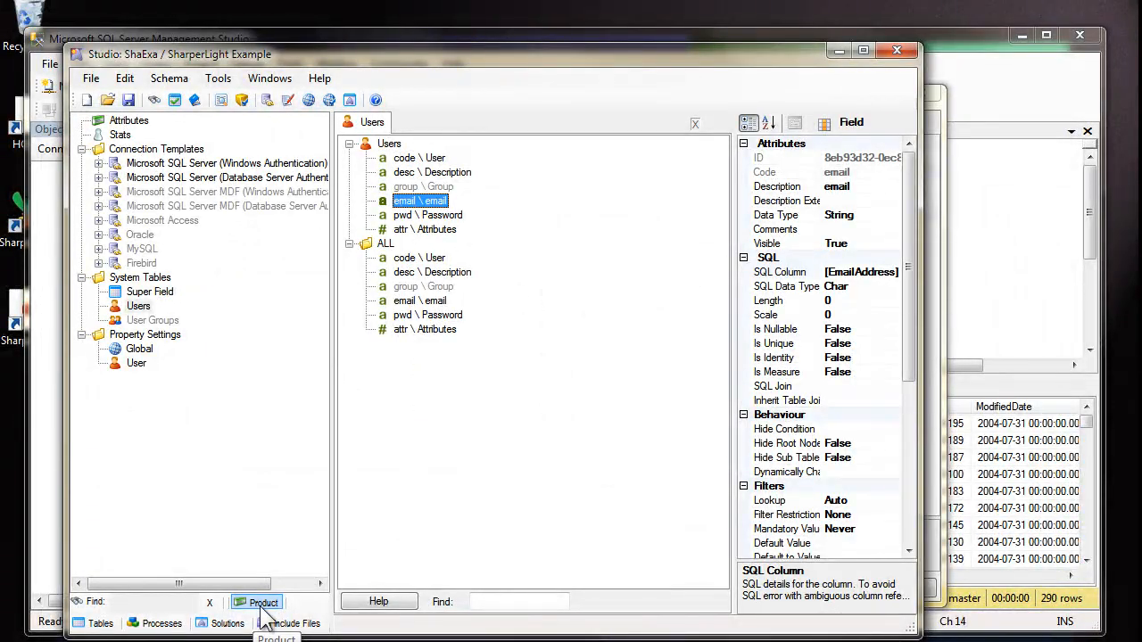
# - Switch to Studio and inspect the Visible and Table Name properties of the Users system table, leaving its SQL unedited
pyautogui.click(139, 308)
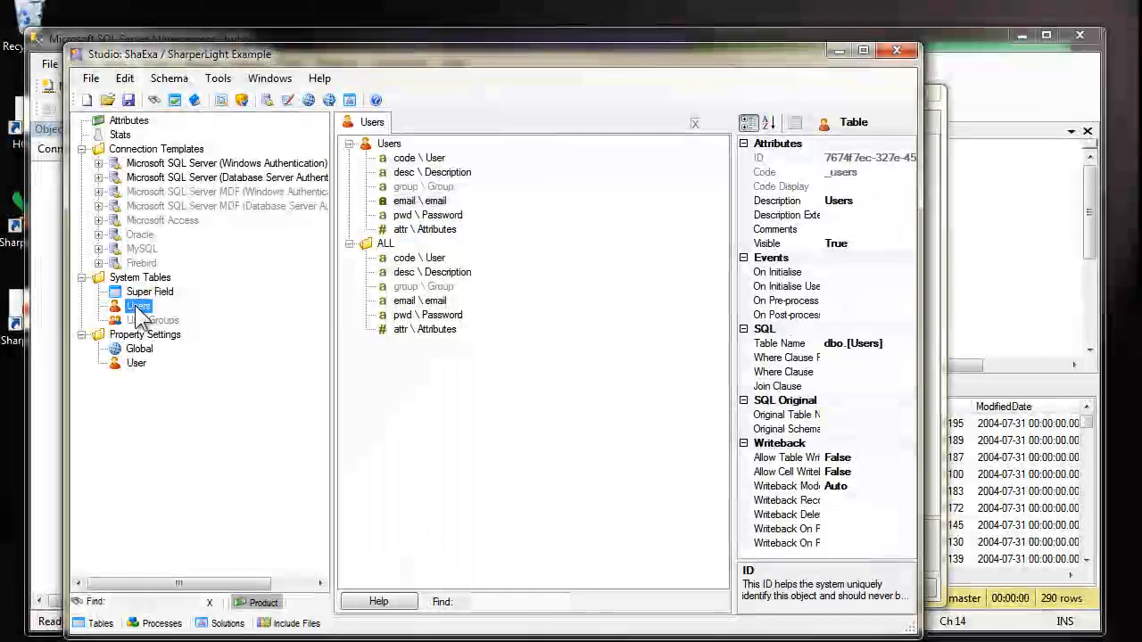
pyautogui.click(389, 145)
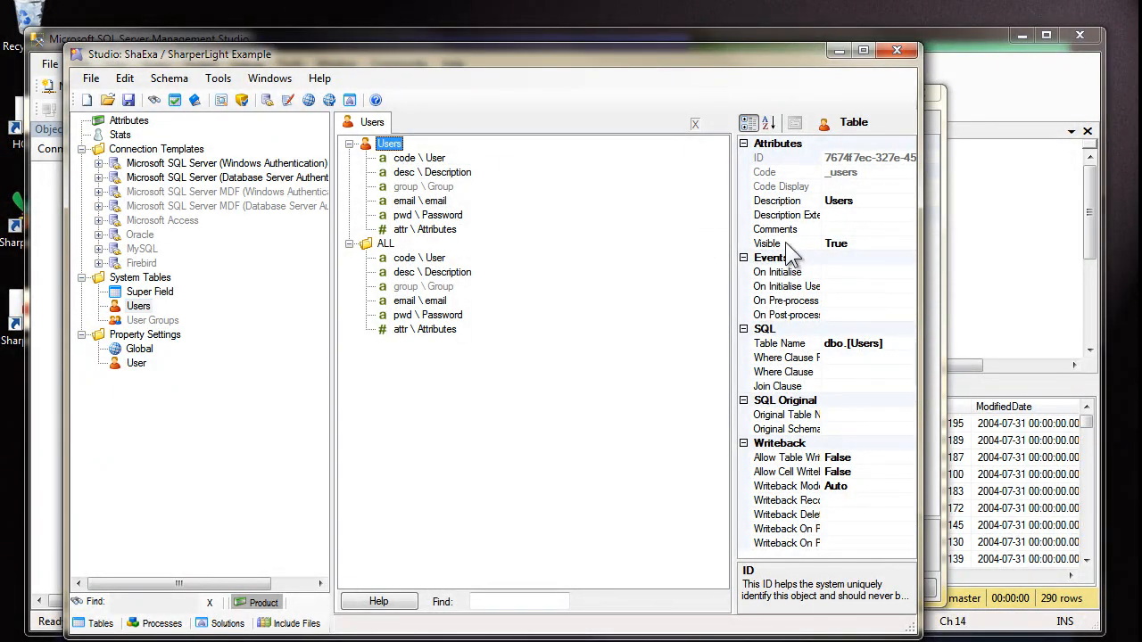
pyautogui.click(779, 248)
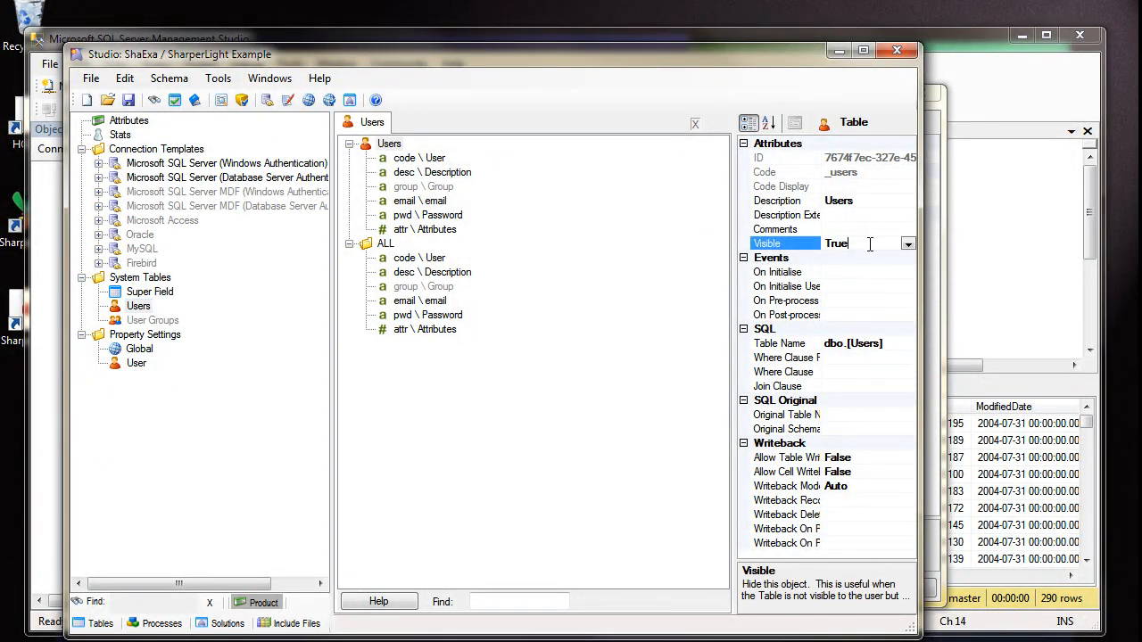
pyautogui.click(859, 243)
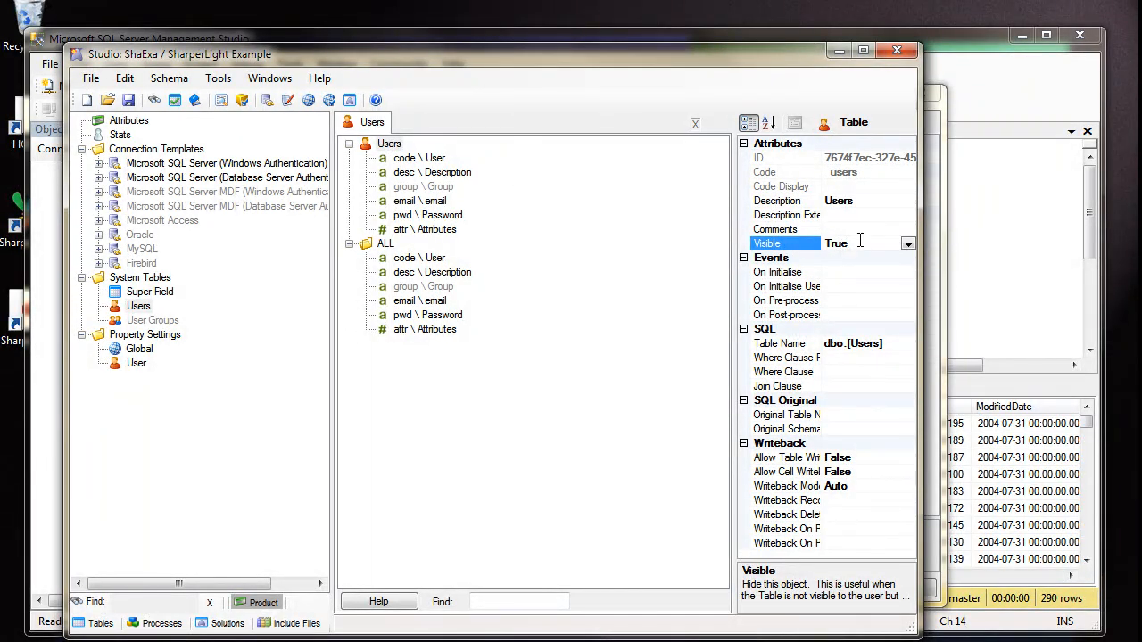
pyautogui.click(887, 343)
pyautogui.click(907, 344)
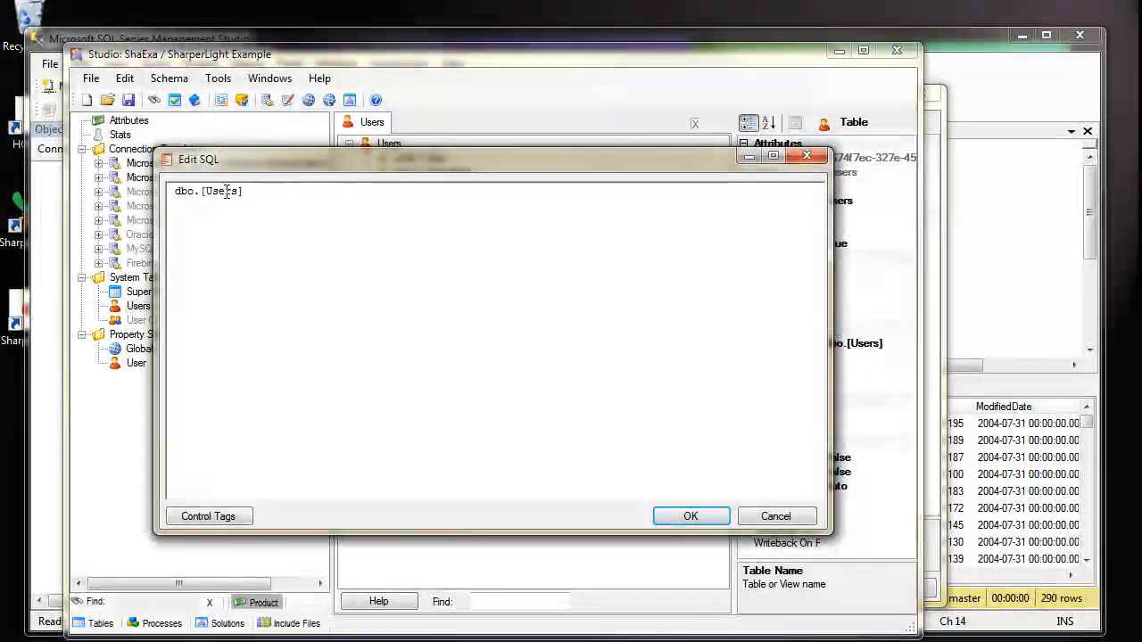
pyautogui.moveTo(257, 194); pyautogui.dragTo(151, 191)
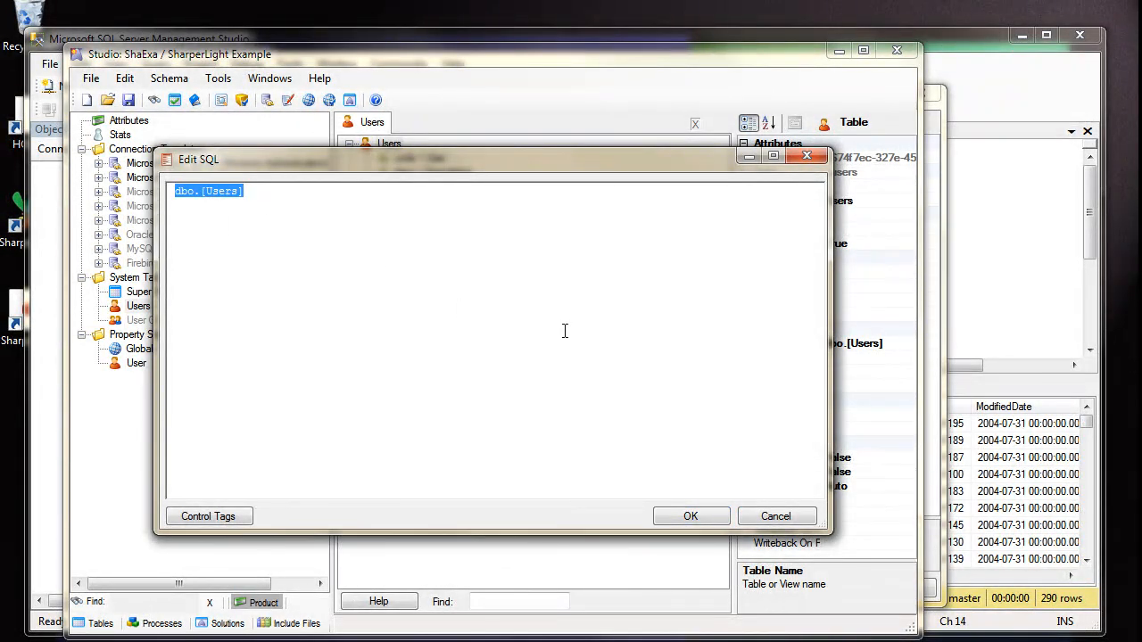
pyautogui.click(771, 516)
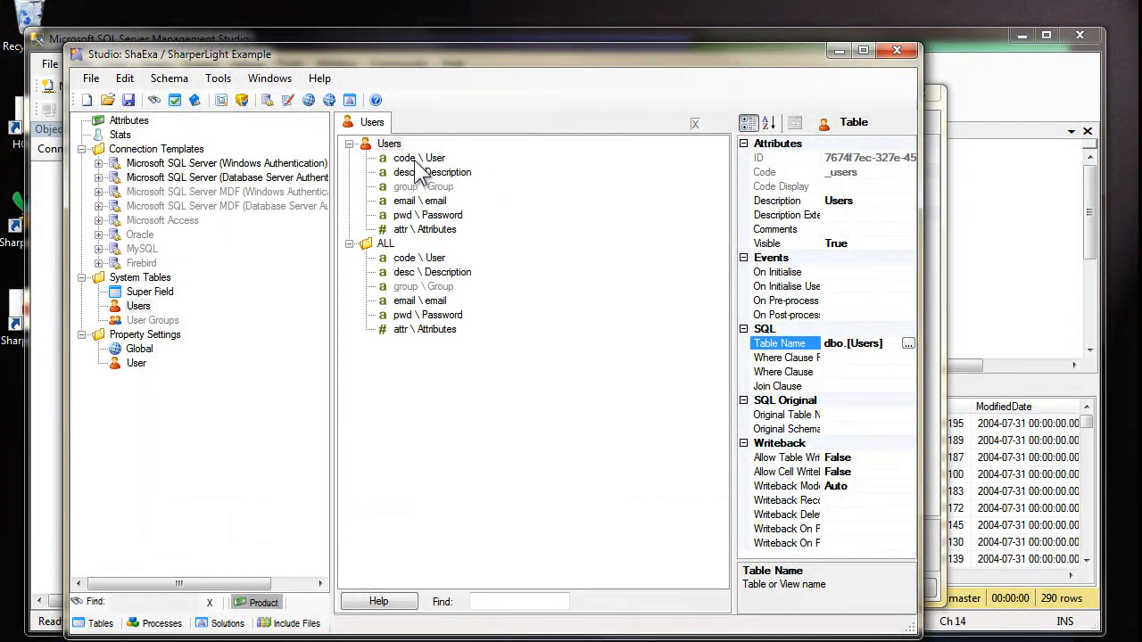
# - Inspect the SQL Column expression of the Users table's code field and close the editor without changes
pyautogui.click(414, 160)
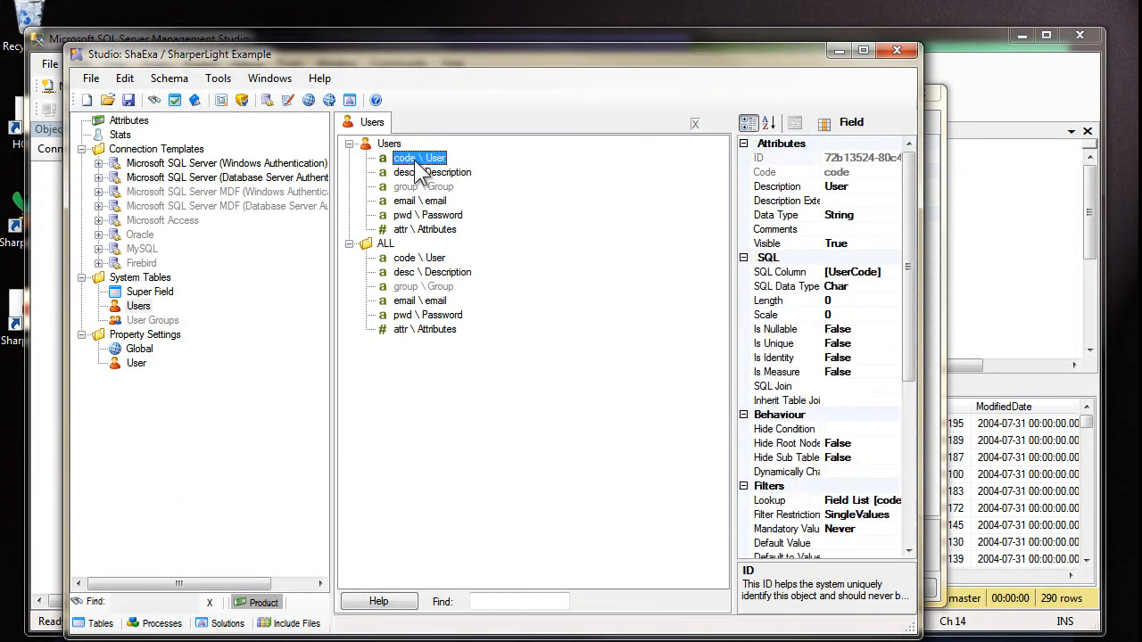
pyautogui.click(890, 270)
pyautogui.click(894, 274)
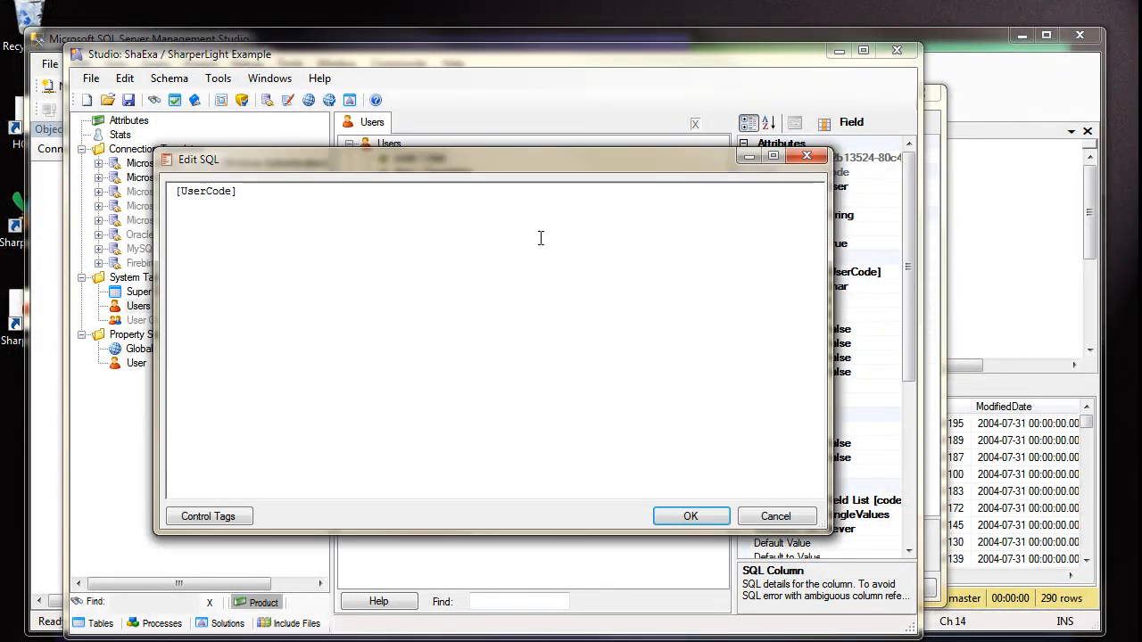
pyautogui.doubleClick(223, 198)
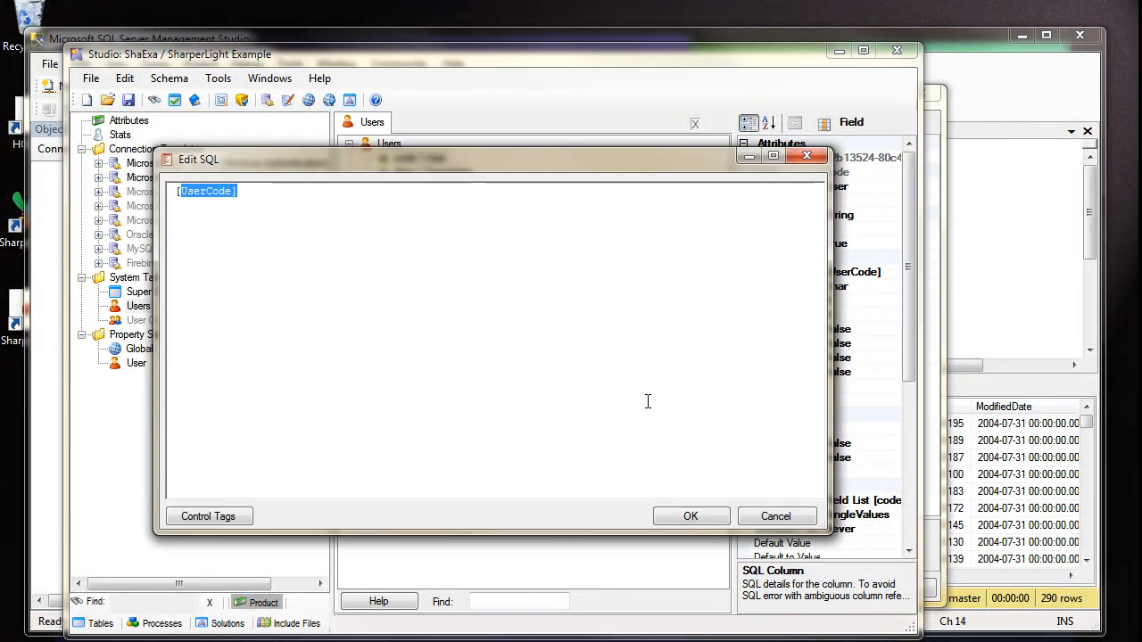
pyautogui.click(785, 518)
# - Inspect the SQL Column expression of the Users table's desc field and close the editor without changes
pyautogui.click(426, 173)
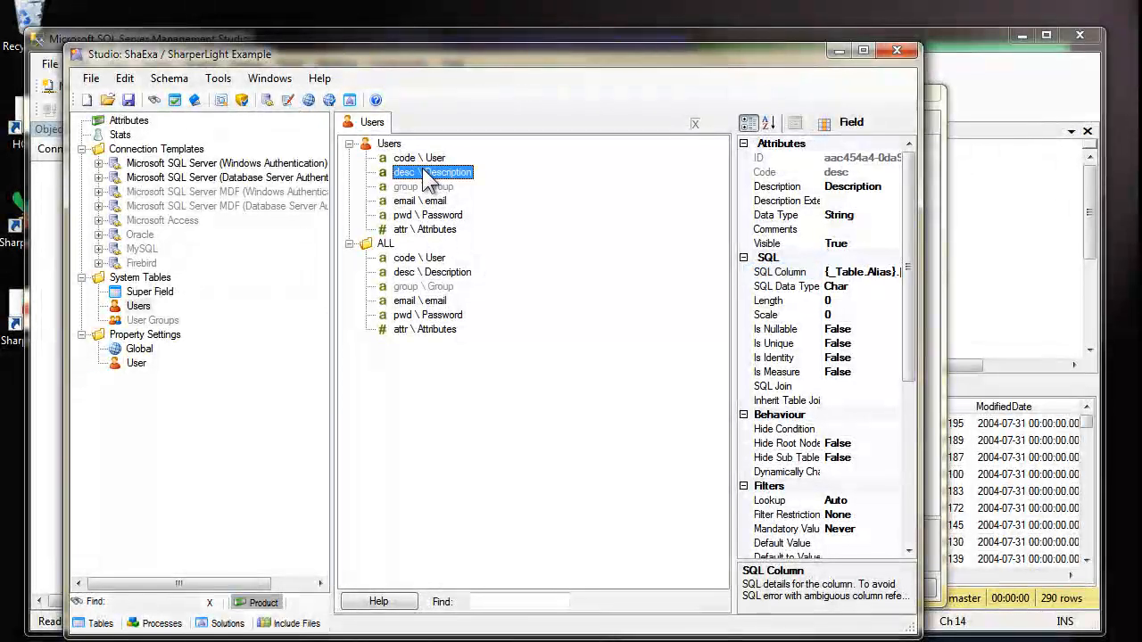
pyautogui.click(847, 272)
pyautogui.click(893, 271)
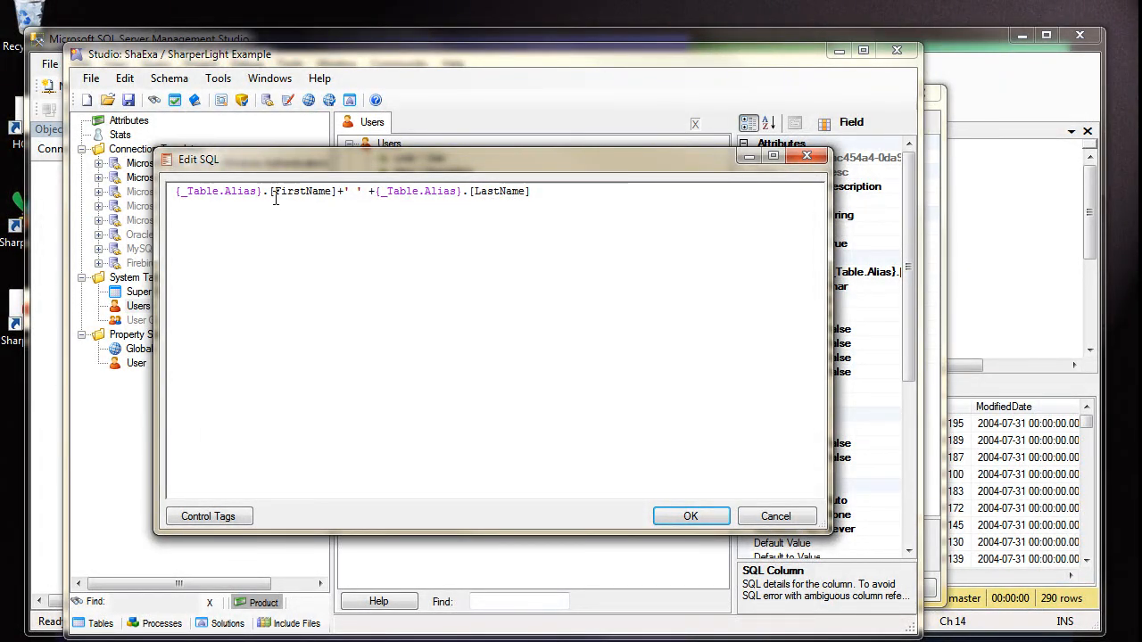
pyautogui.moveTo(179, 191); pyautogui.dragTo(529, 191)
pyautogui.click(784, 518)
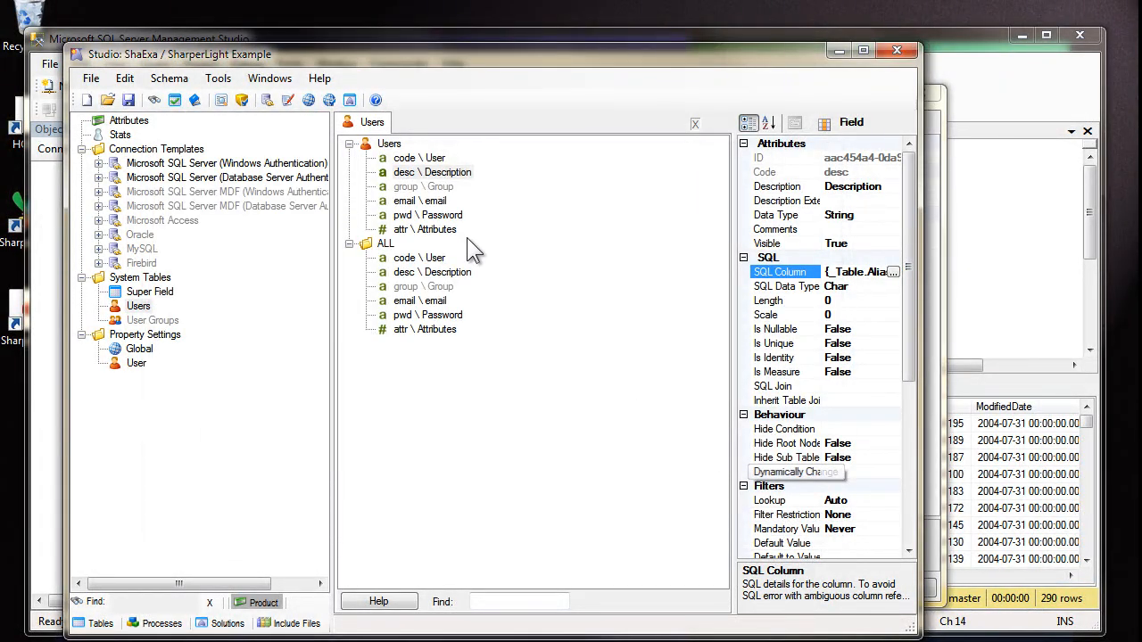
# - Review the properties of the Users table's group, email, pwd and attr fields, then return to the code field
pyautogui.click(417, 187)
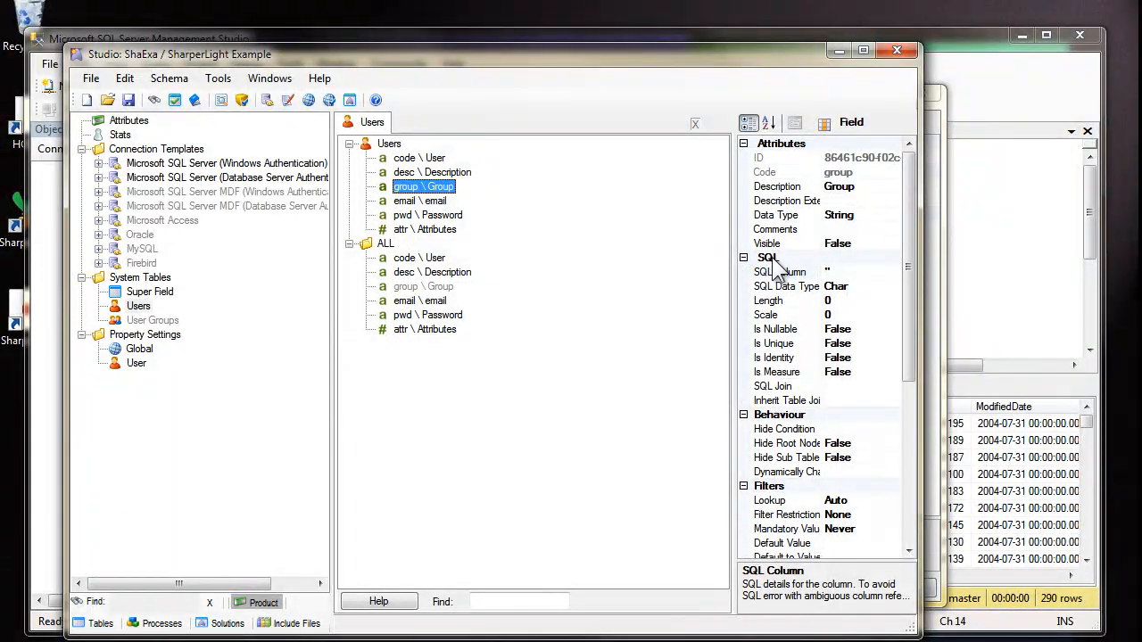
pyautogui.click(435, 202)
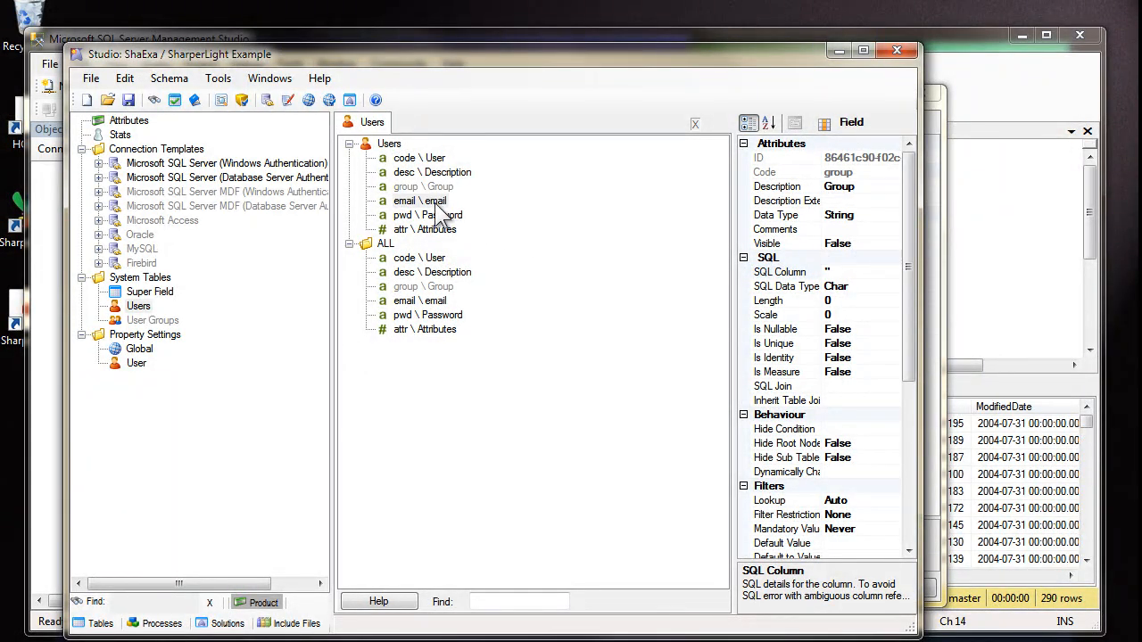
pyautogui.click(437, 216)
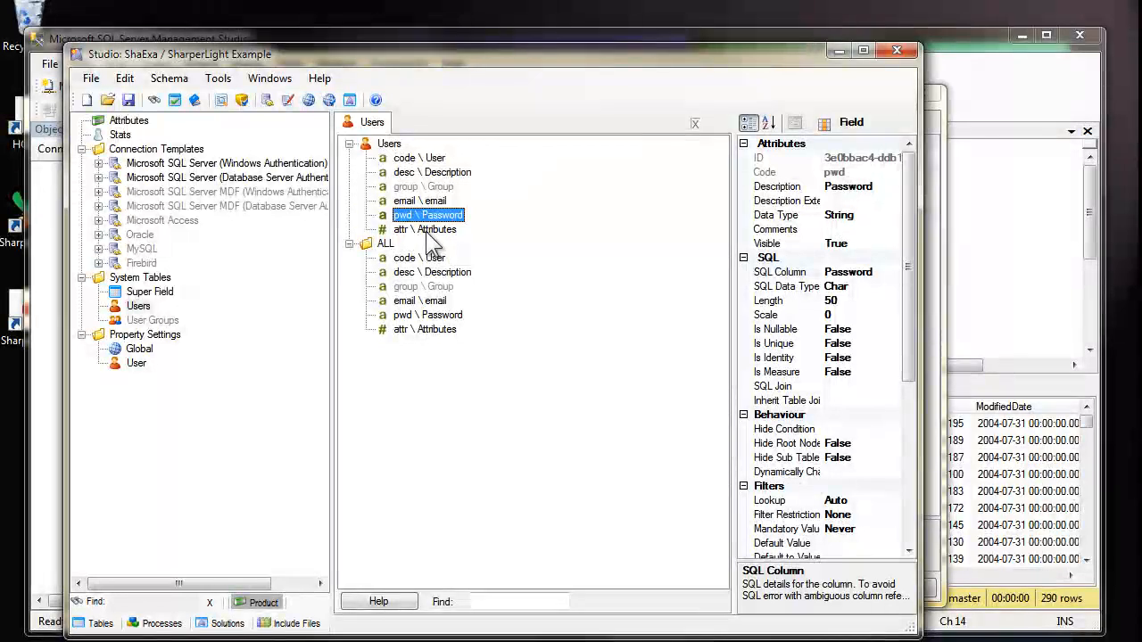
pyautogui.click(425, 231)
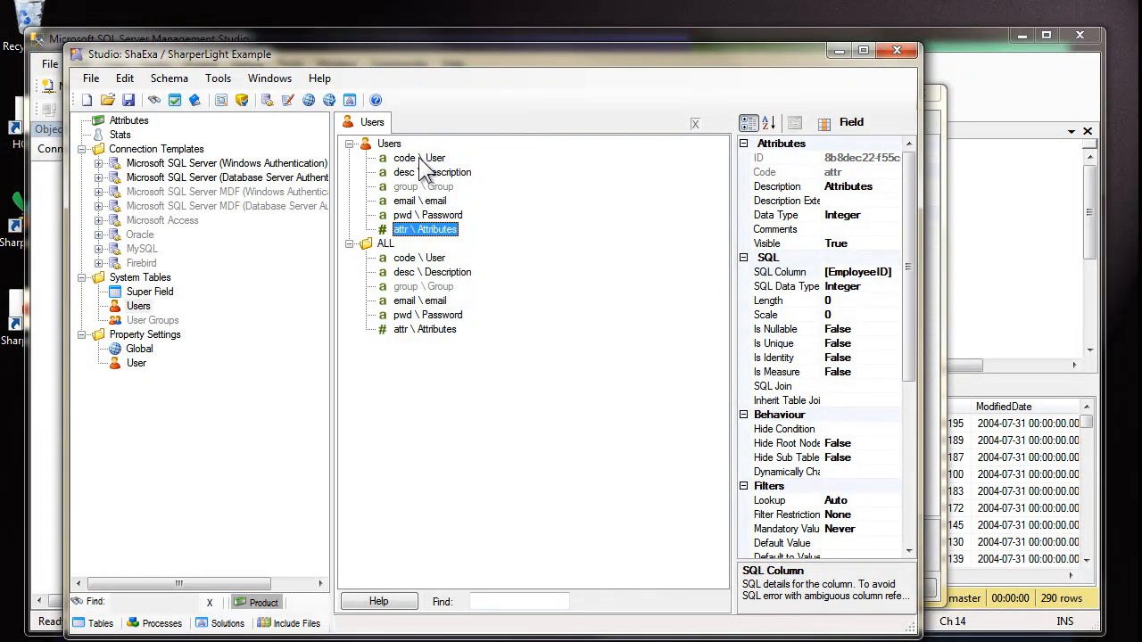
pyautogui.click(420, 159)
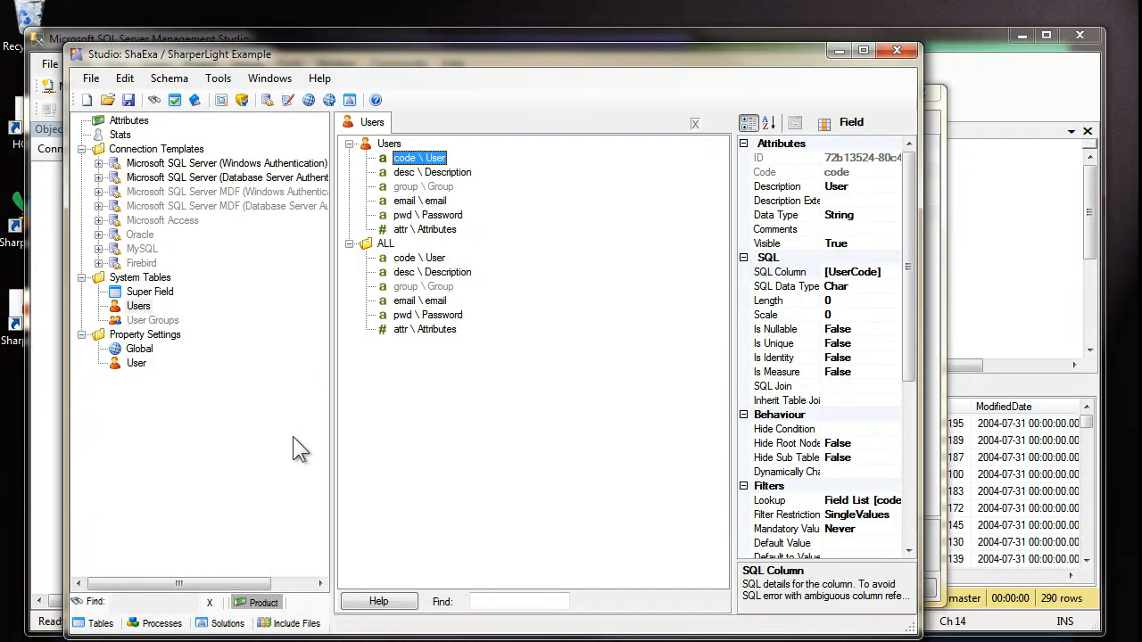
# - Show the server-side system event processes, open OnUserLogon and widen the process tree
pyautogui.click(162, 624)
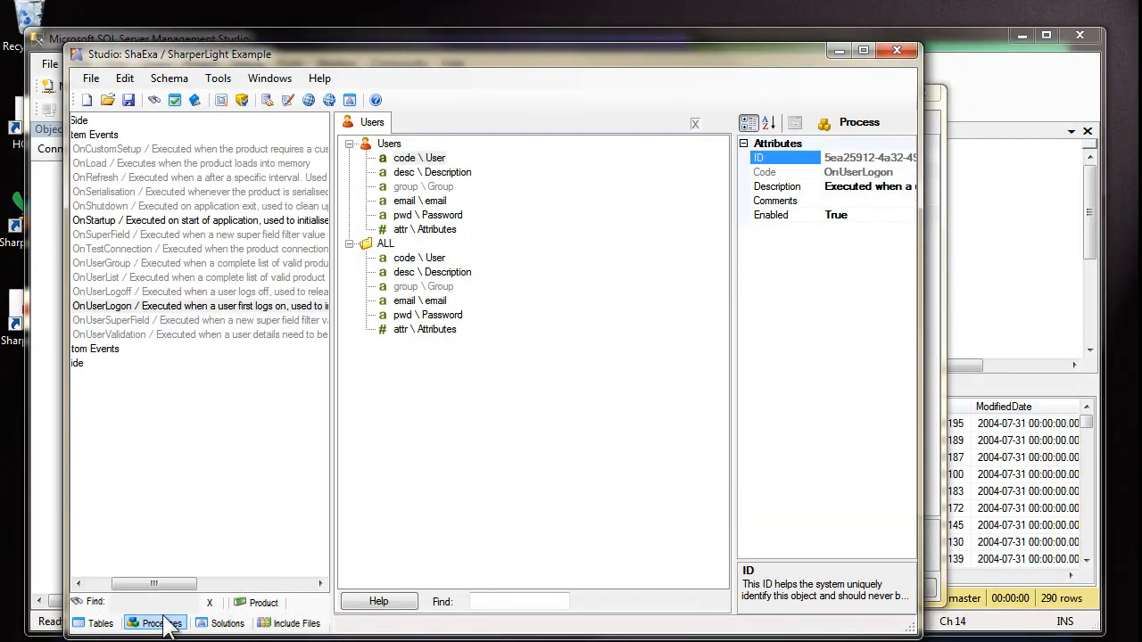
pyautogui.moveTo(152, 584); pyautogui.dragTo(128, 583)
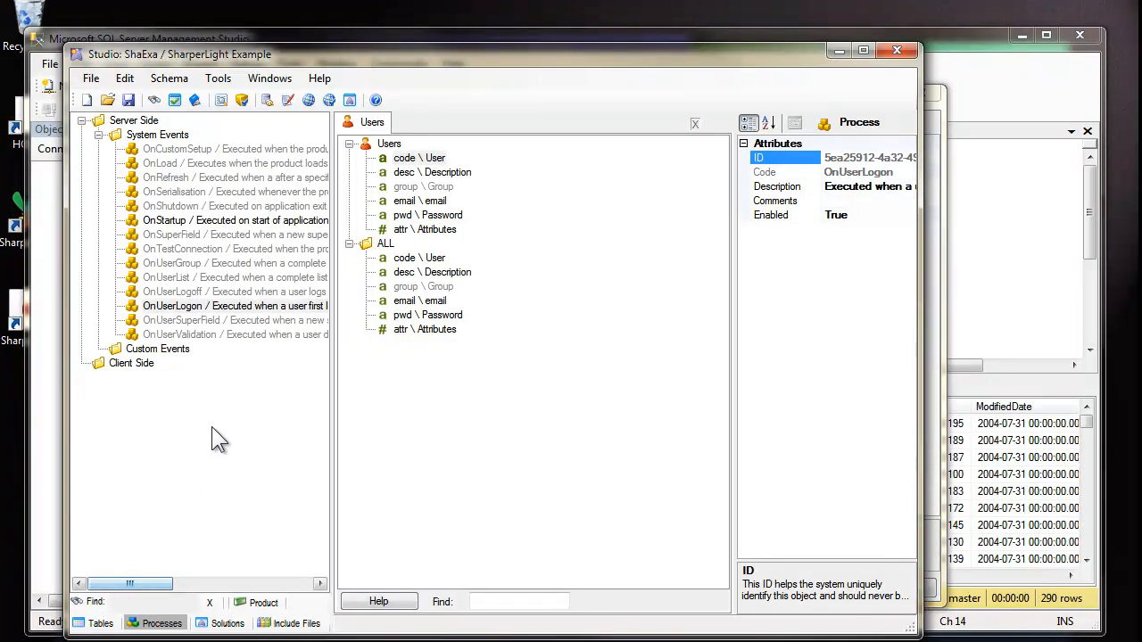
pyautogui.moveTo(332, 272); pyautogui.dragTo(385, 284)
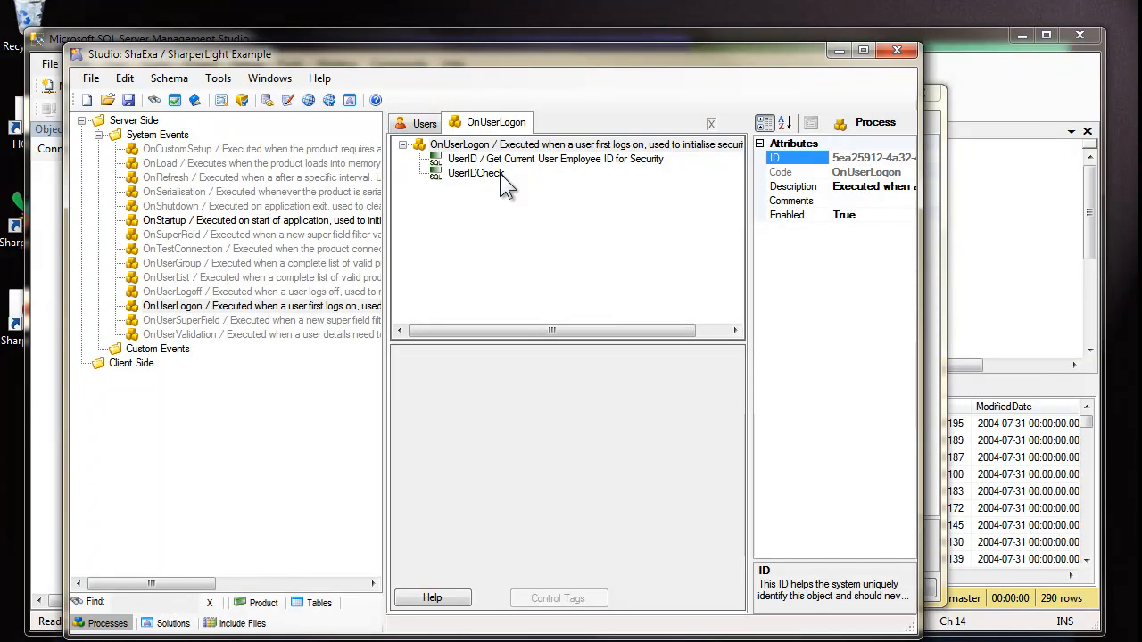
# - Display the UserID state's SQL and check the item types that can be added to OnUserLogon, without adding one
pyautogui.click(452, 163)
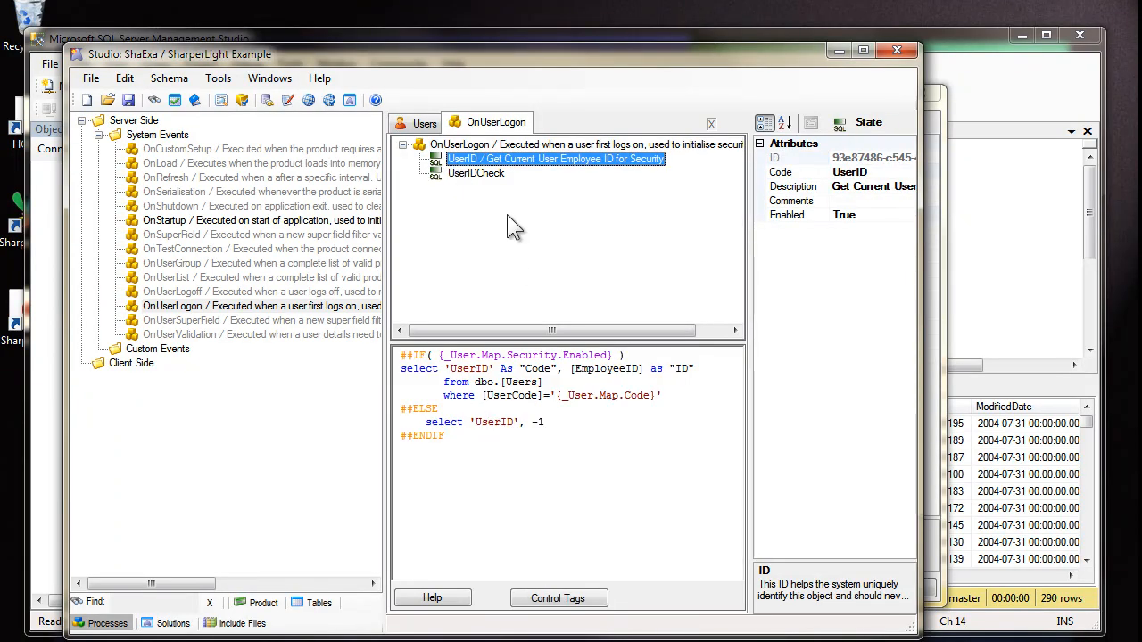
pyautogui.rightClick(489, 172)
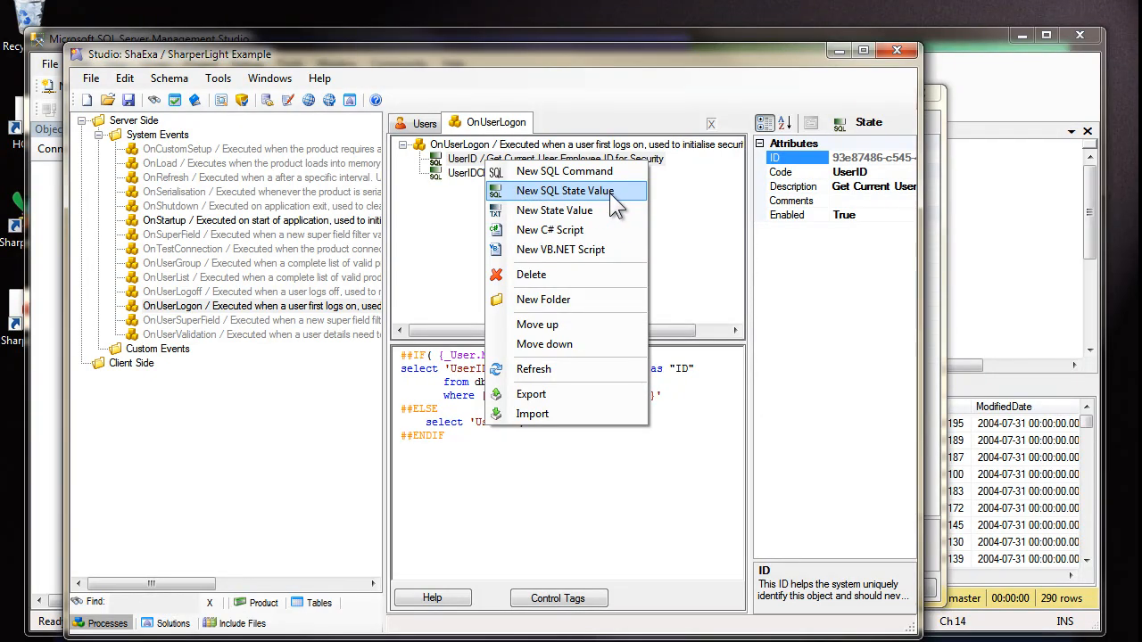
pyautogui.click(436, 382)
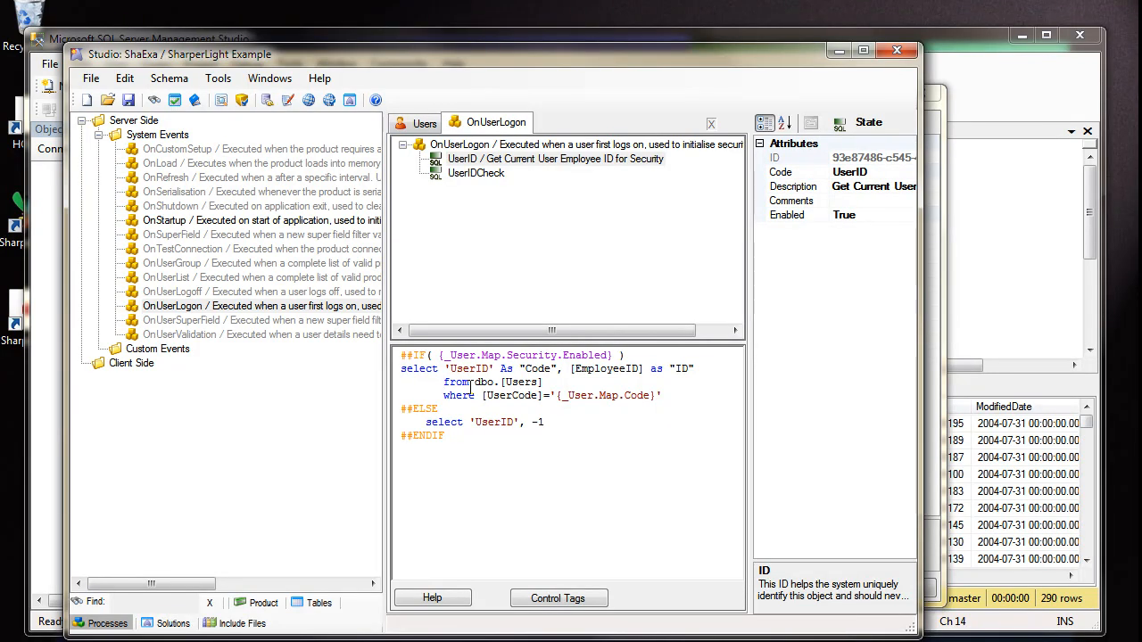
# - Highlight the {_User.Map.Security.Enabled} condition in the UserID SQL and the select statement it controls
pyautogui.moveTo(407, 355); pyautogui.dragTo(415, 356)
pyautogui.moveTo(476, 355); pyautogui.dragTo(607, 355)
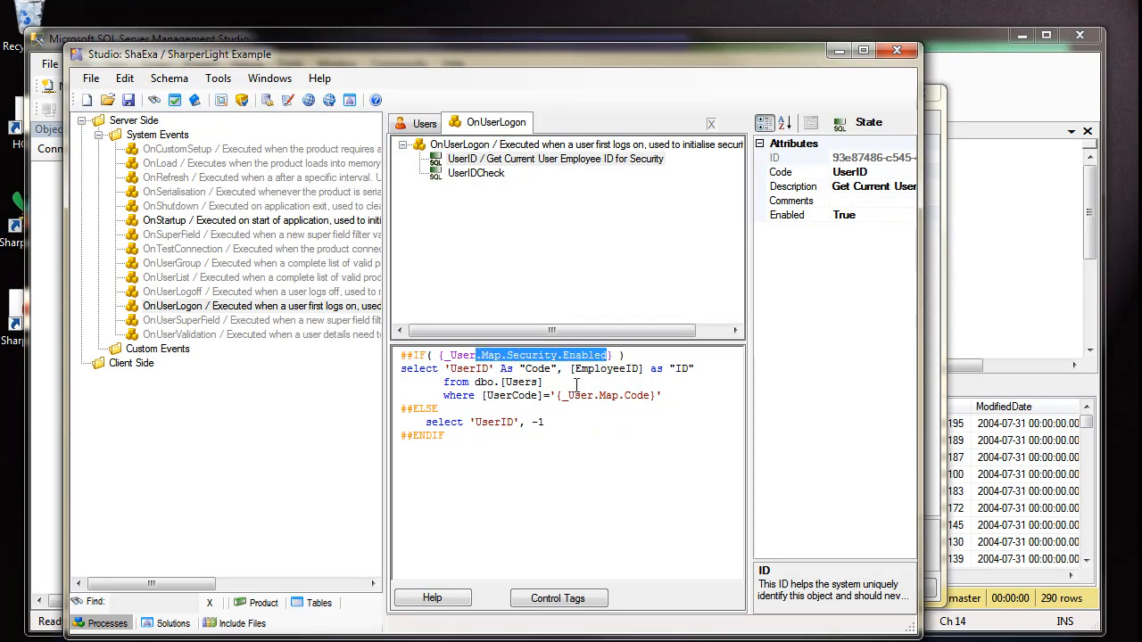
pyautogui.click(444, 383)
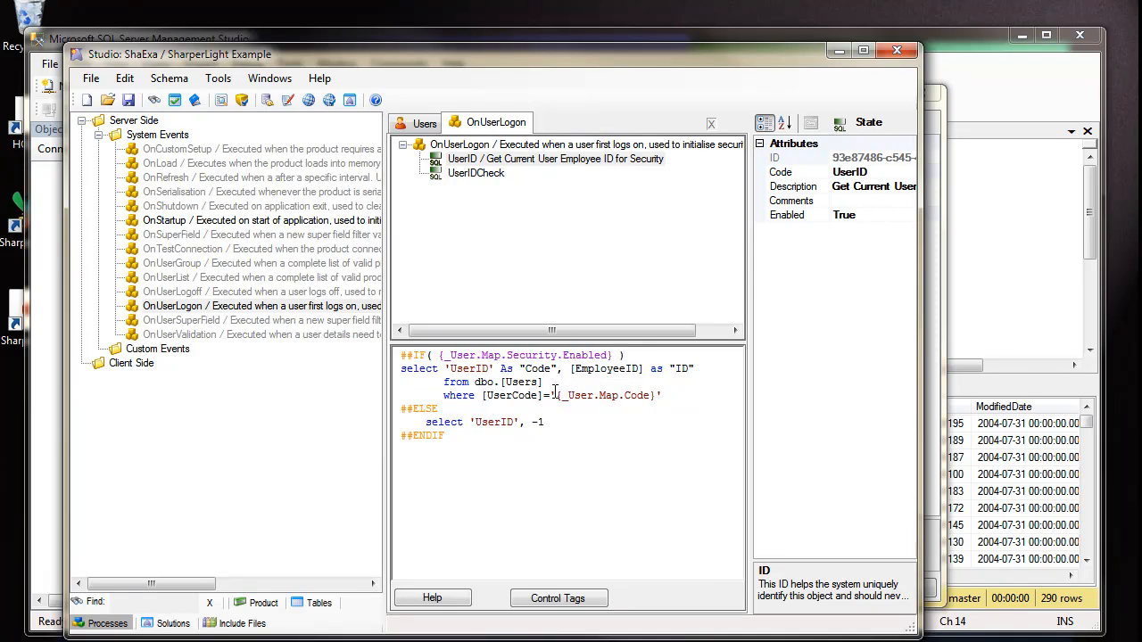
pyautogui.moveTo(662, 398); pyautogui.dragTo(399, 365)
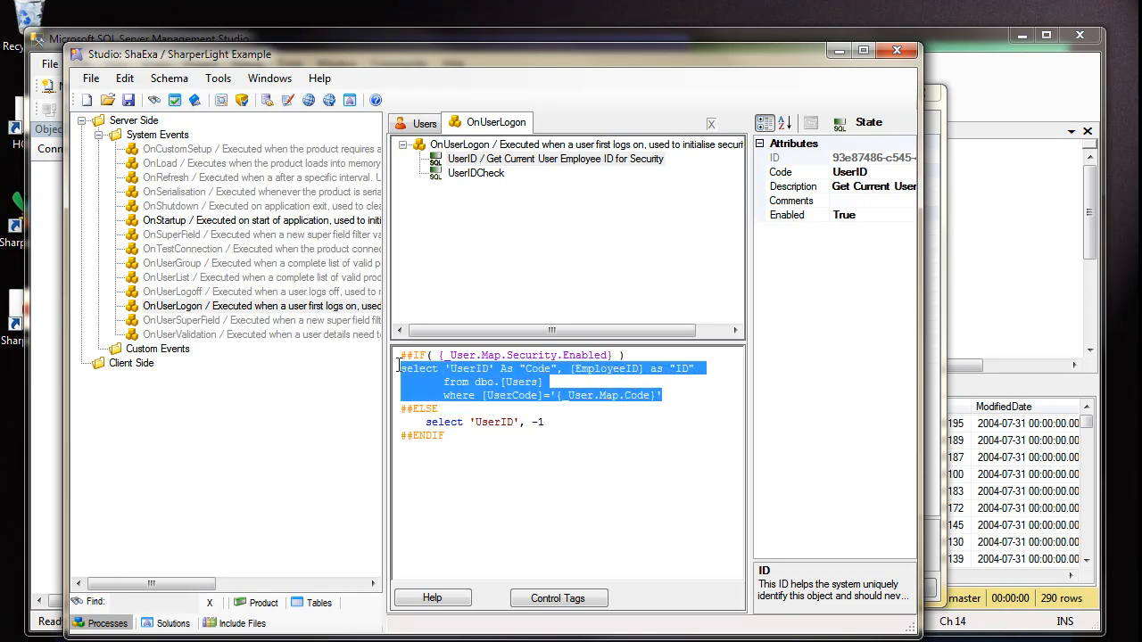
pyautogui.click(597, 382)
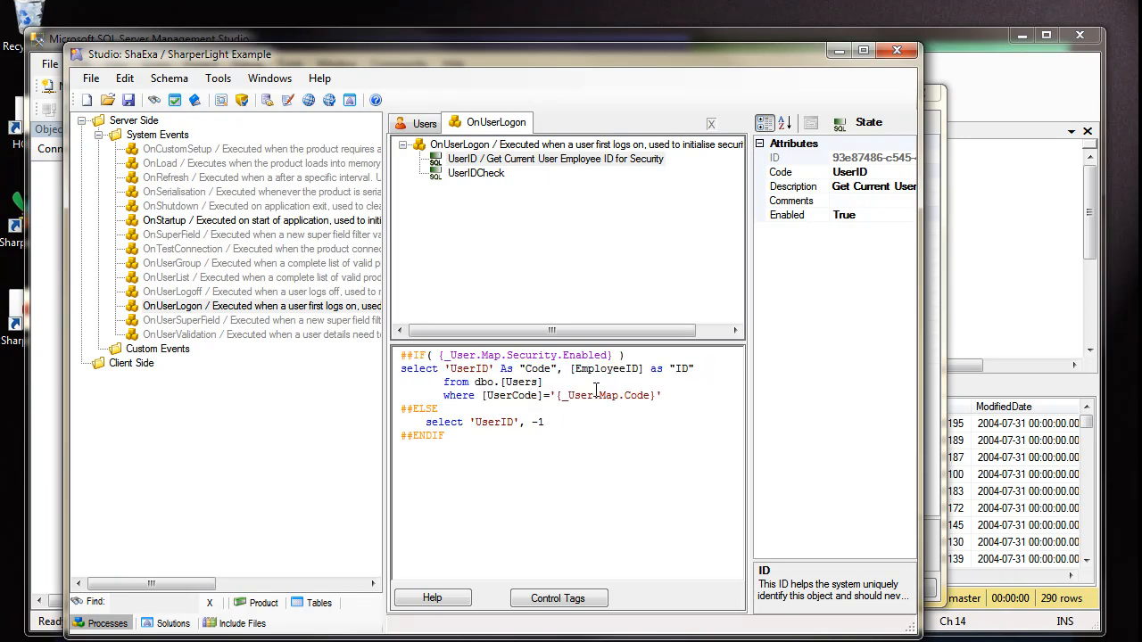
# - Highlight the User.Map.Code tag, the EmployeeID column and the 'UserID' code in the UserID SQL
pyautogui.moveTo(569, 396); pyautogui.dragTo(639, 401)
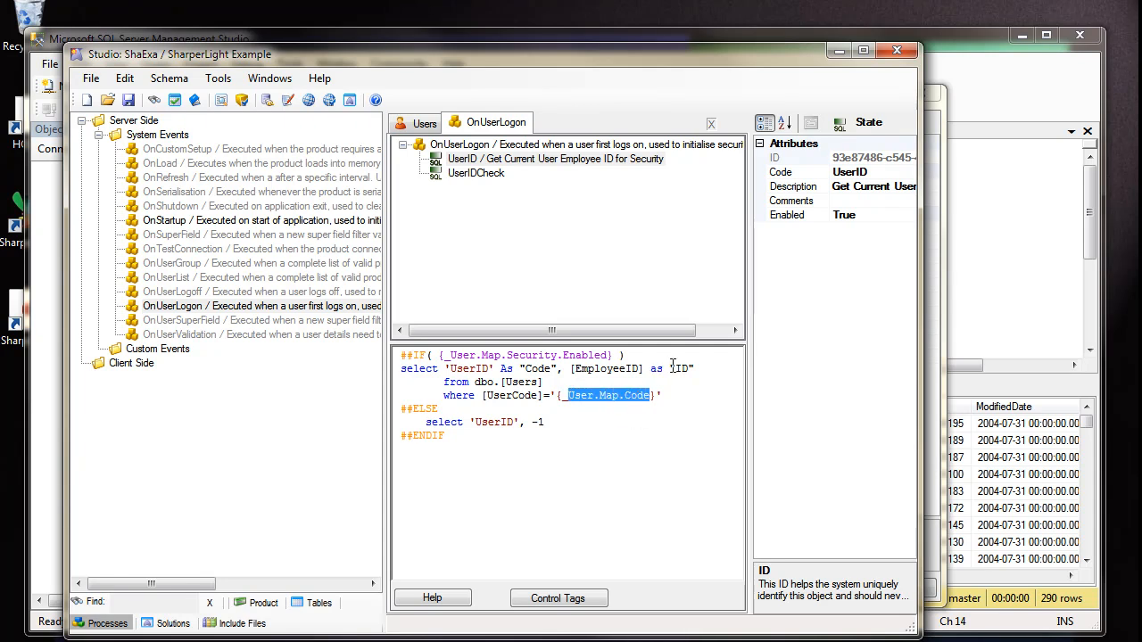
pyautogui.doubleClick(590, 369)
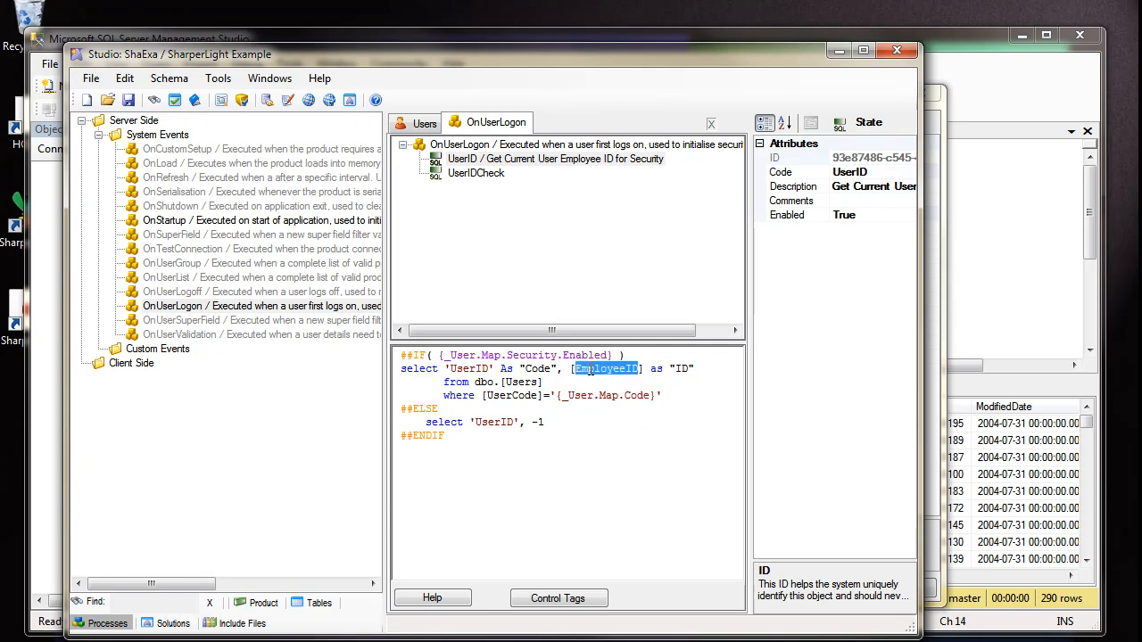
pyautogui.click(448, 368)
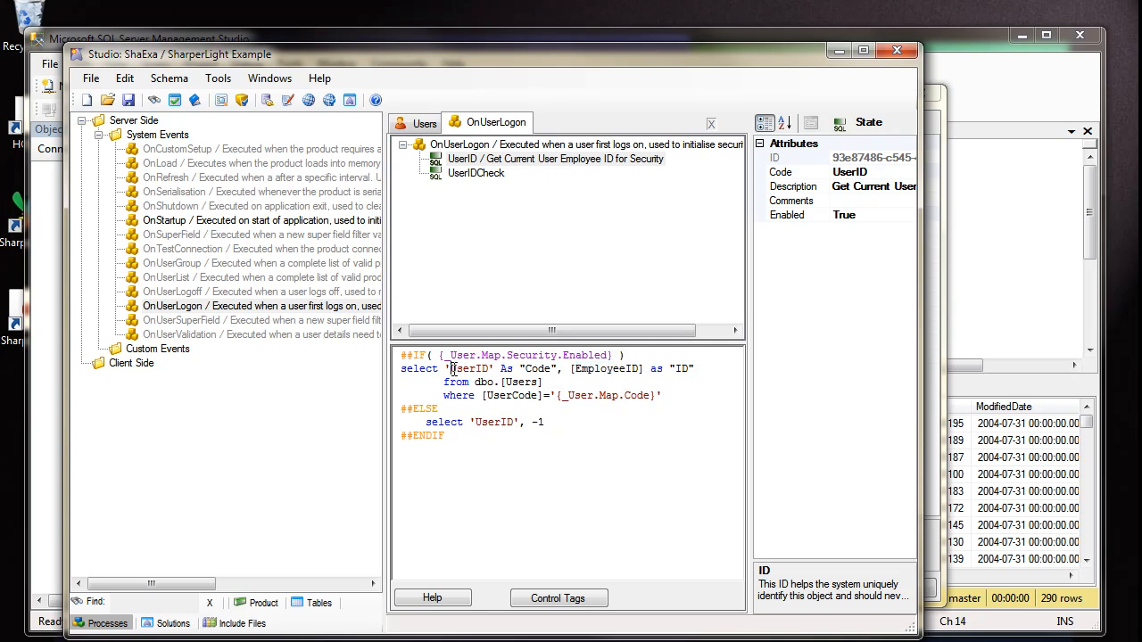
pyautogui.doubleClick(488, 368)
pyautogui.click(489, 385)
# - Highlight the ##ELSE branch's select 'UserID', -1 statement and the User.Map part of the where clause
pyautogui.moveTo(554, 422); pyautogui.dragTo(440, 424)
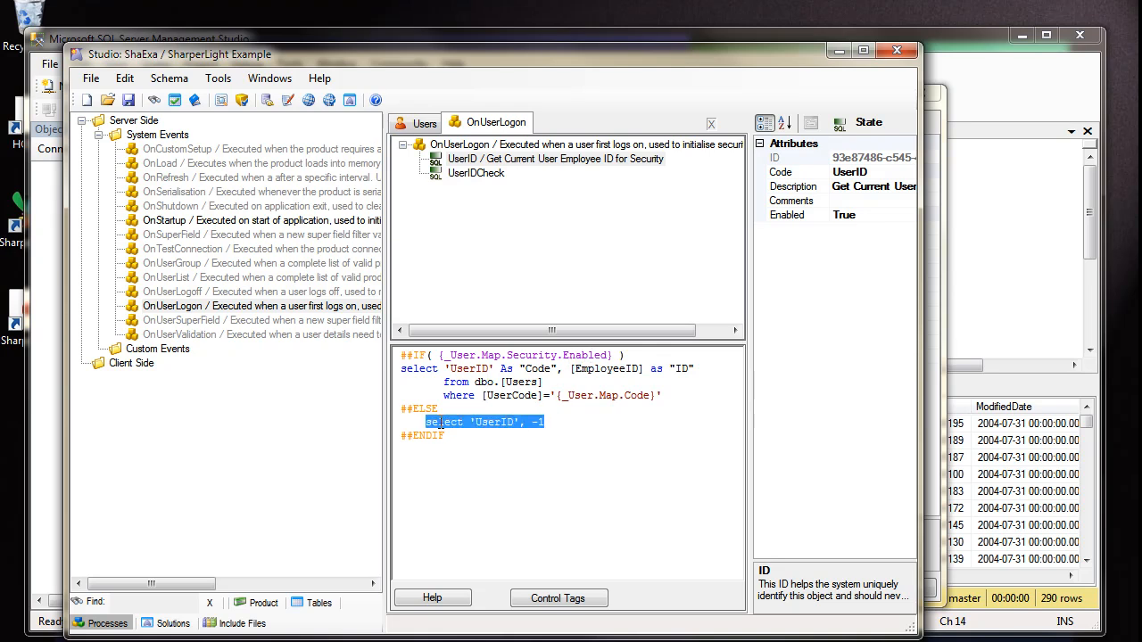
pyautogui.click(565, 424)
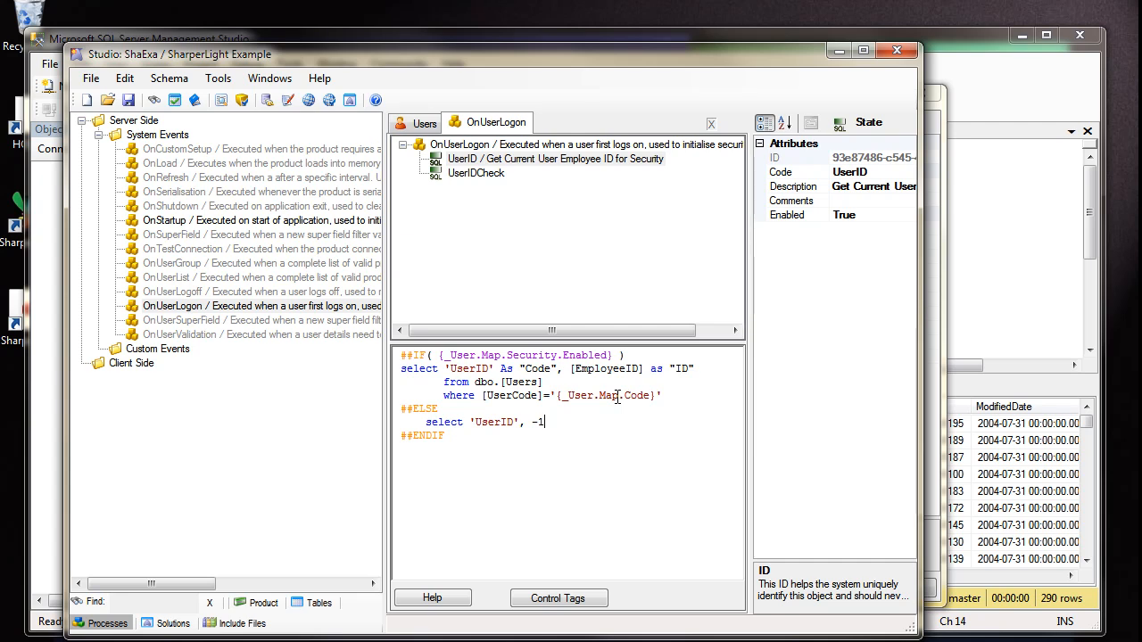
pyautogui.moveTo(568, 396); pyautogui.dragTo(622, 396)
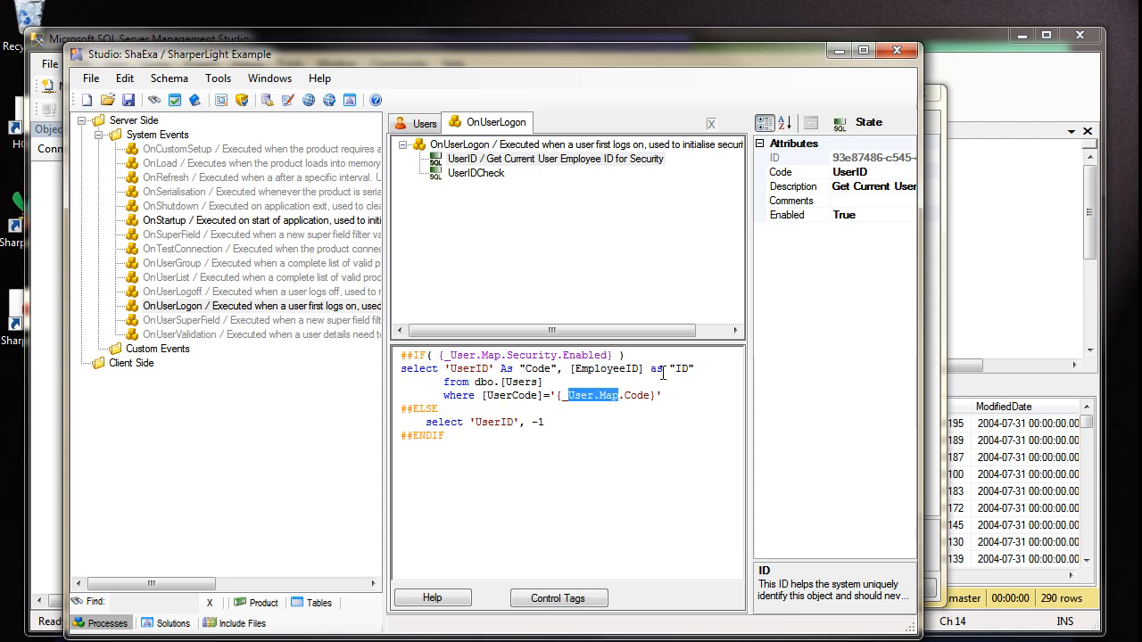
pyautogui.click(527, 382)
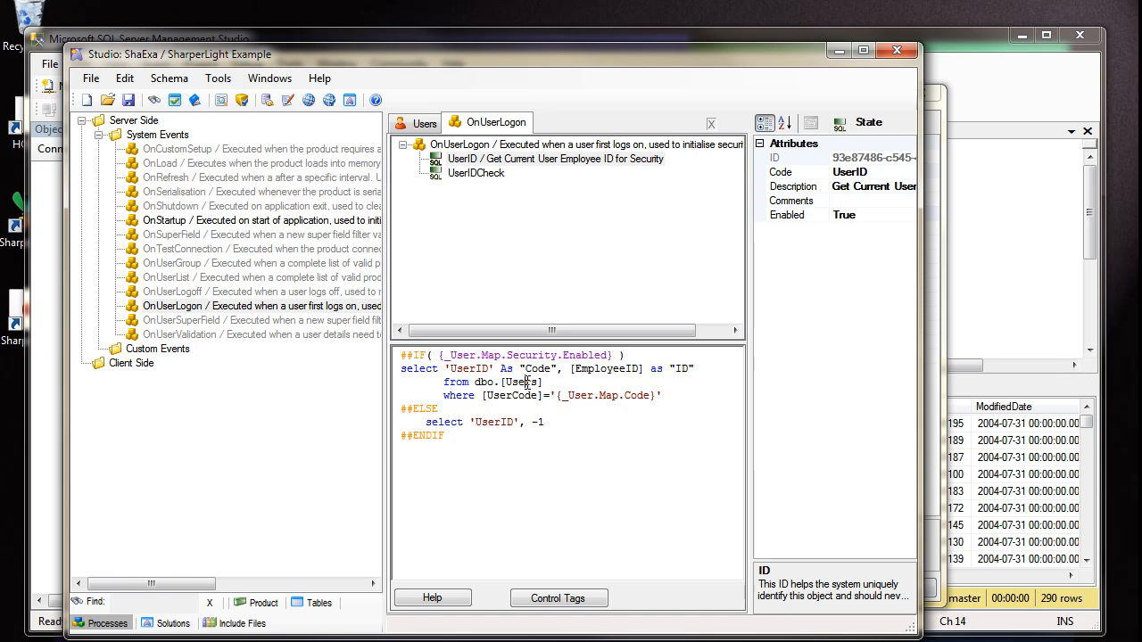
# - Examine the UserIDCheck state's SQL, highlighting its {=UserID?}=0 condition and the -2 value it selects
pyautogui.click(463, 174)
pyautogui.click(460, 369)
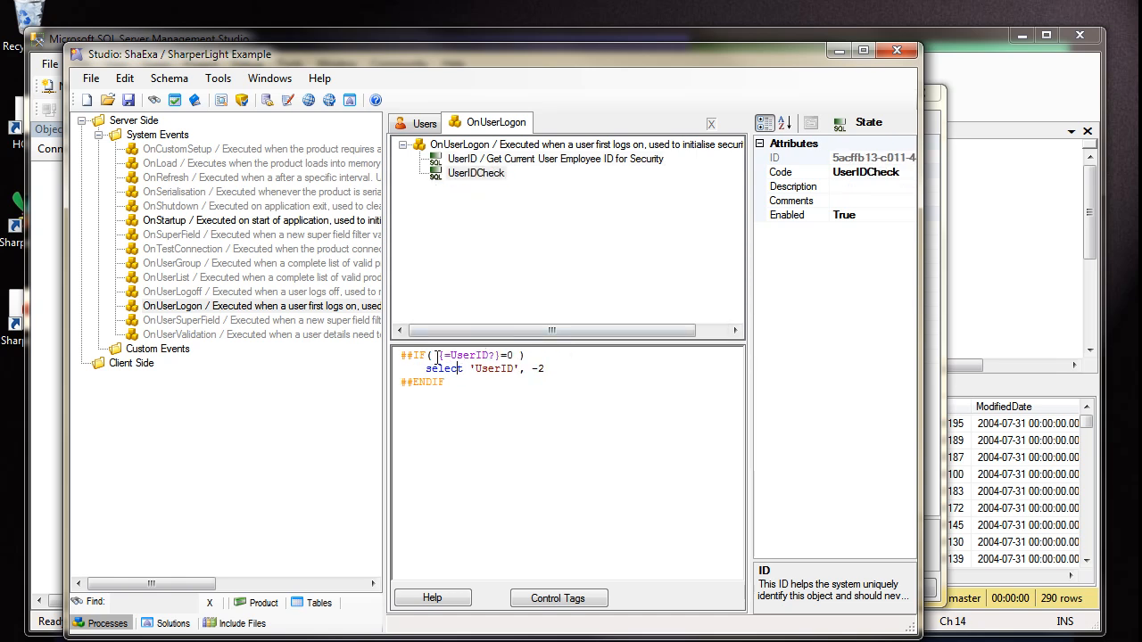
pyautogui.moveTo(438, 355); pyautogui.dragTo(495, 360)
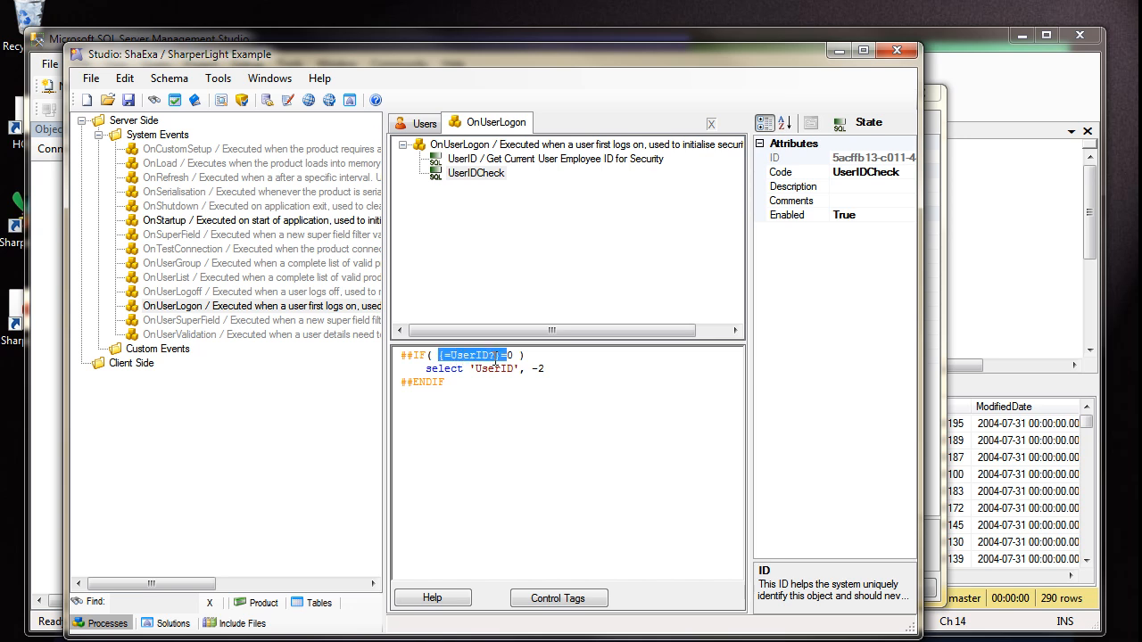
pyautogui.click(451, 372)
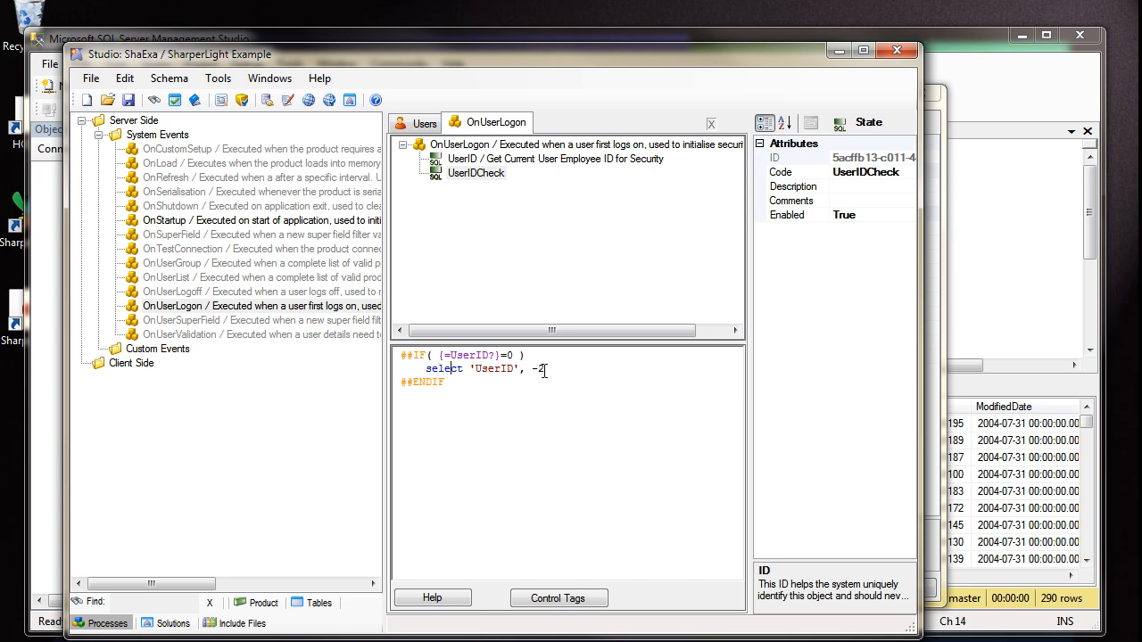
pyautogui.moveTo(555, 370)
pyautogui.mouseDown()
pyautogui.moveTo(485, 375)
pyautogui.moveTo(541, 370)
pyautogui.mouseUp()
pyautogui.click(552, 368)
pyautogui.click(560, 369)
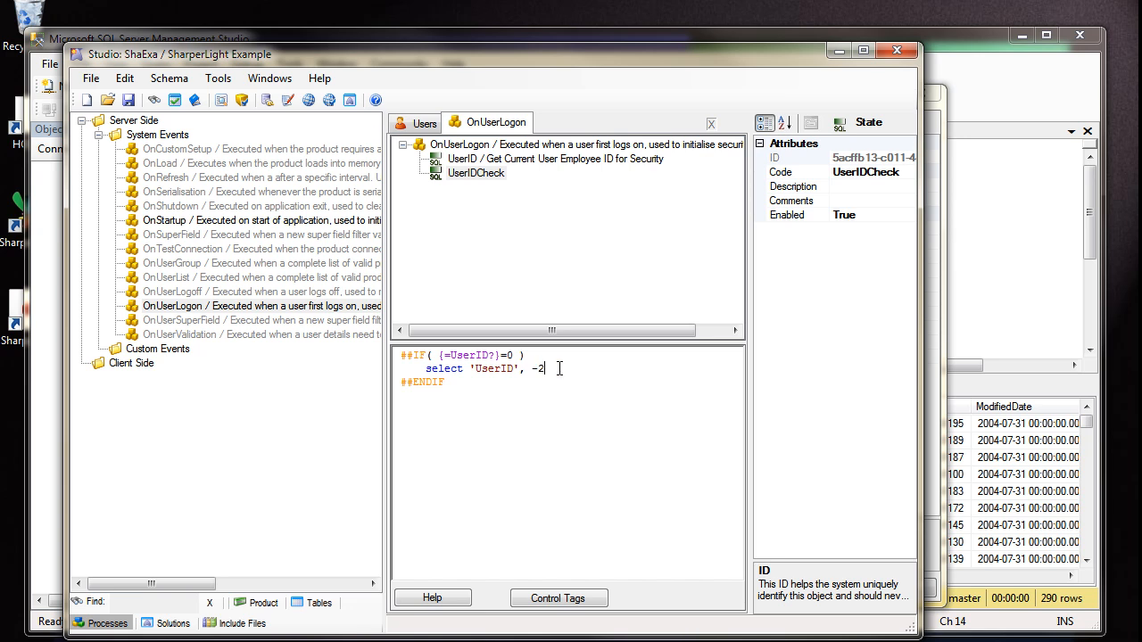
# - Return to the UserID state's SQL and highlight the User.Map.Security.Enabled tag in its condition
pyautogui.click(460, 161)
pyautogui.moveTo(451, 355); pyautogui.dragTo(606, 355)
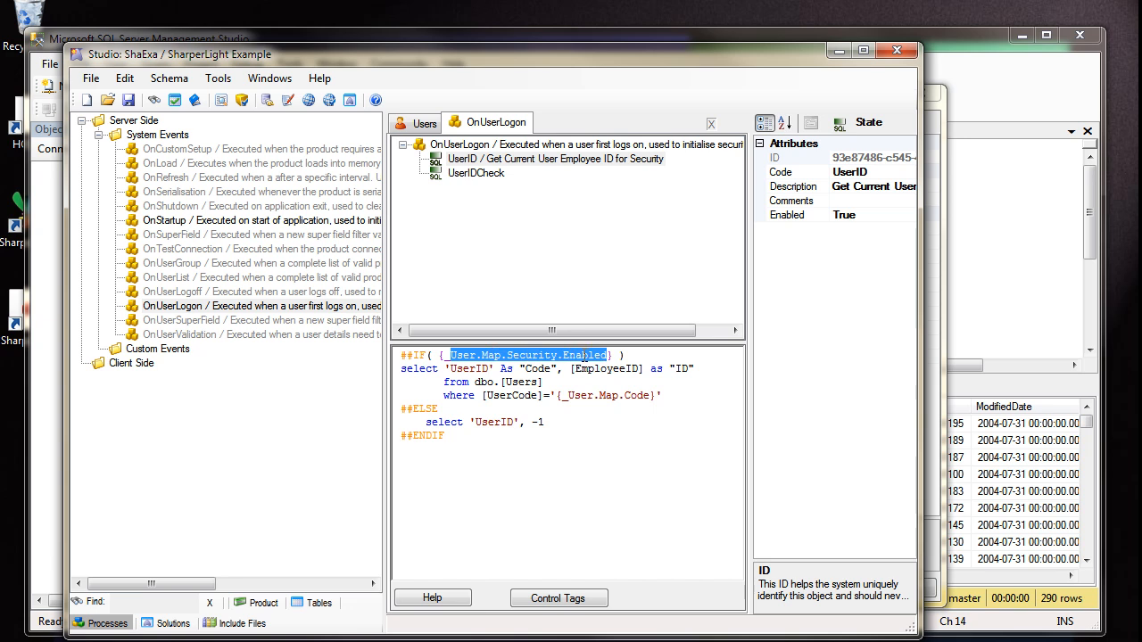
pyautogui.click(533, 395)
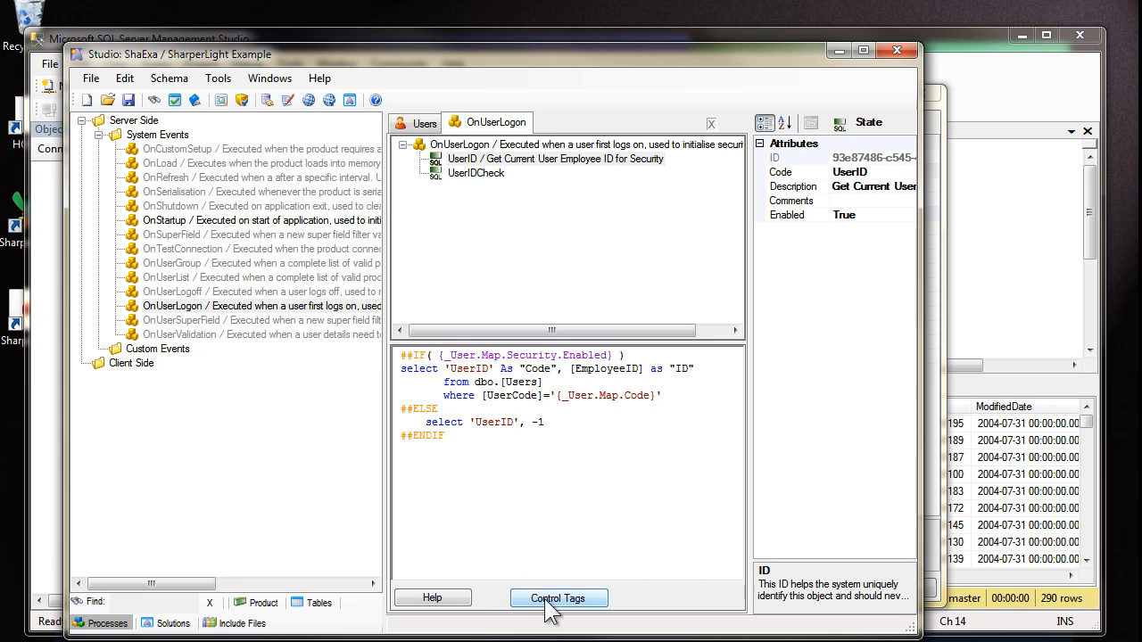
# - Look up the Product Mapping control tags under User Details and select the User Code tag {_User.Map.Code}
pyautogui.click(548, 599)
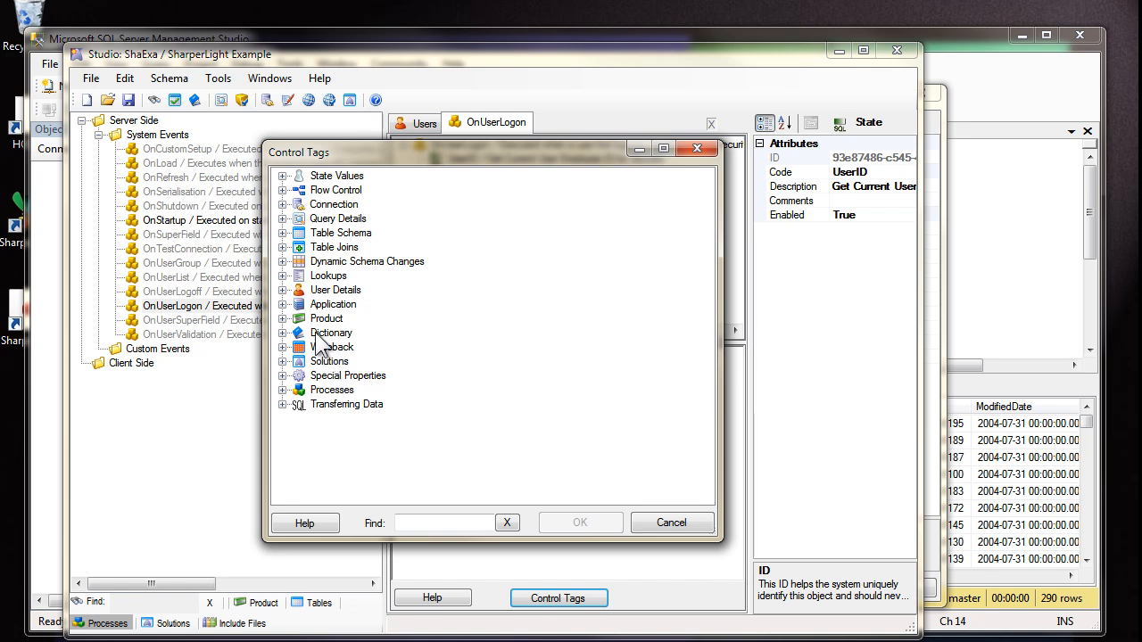
pyautogui.click(282, 291)
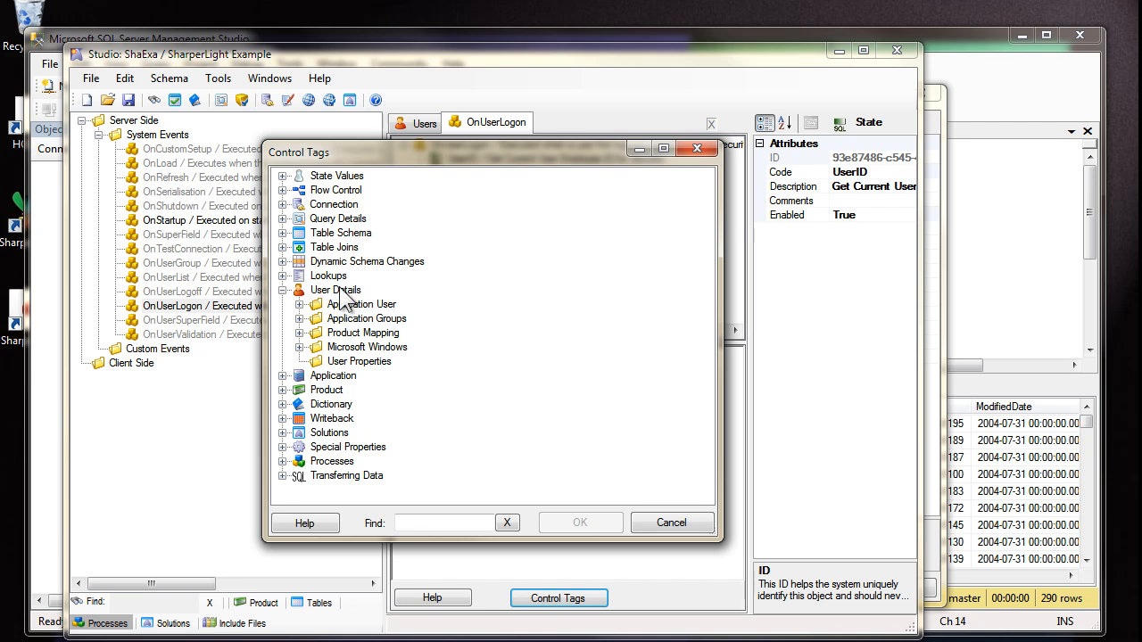
pyautogui.doubleClick(317, 335)
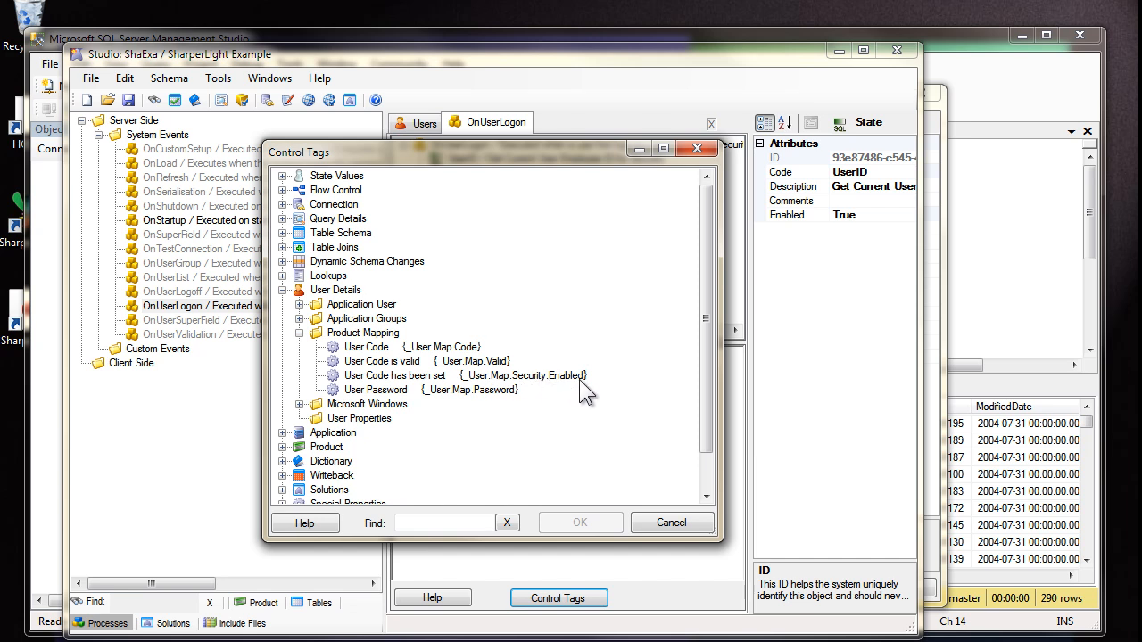
pyautogui.click(417, 348)
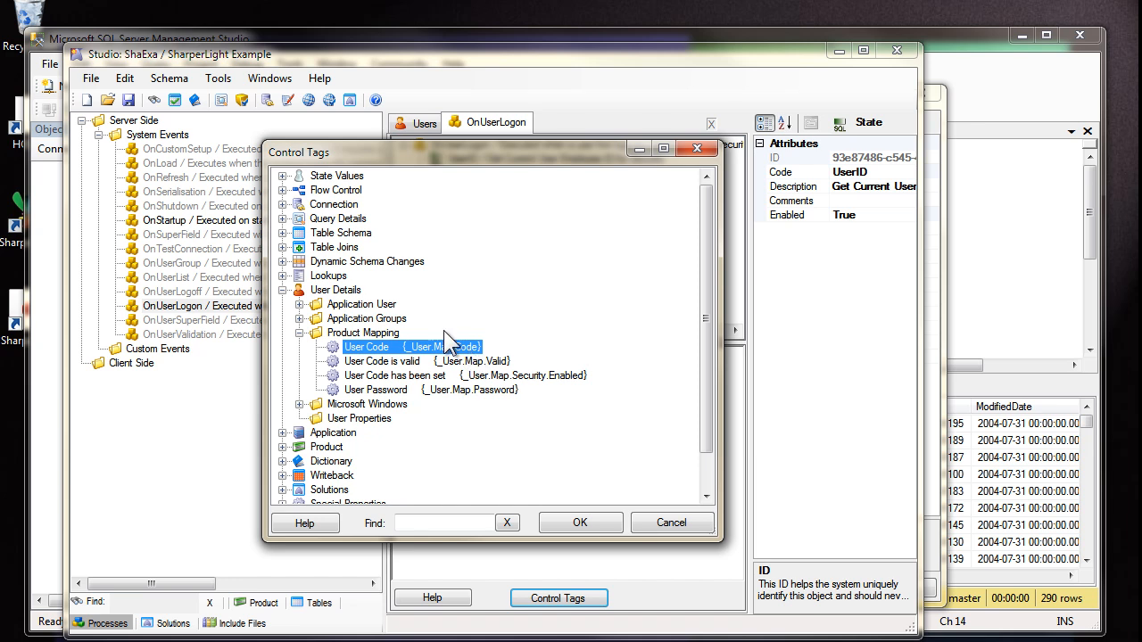
# - Review the 'Return 1 if code exists, else 0' State Values tag and the Flow Control If statement tags, closing the list without inserting any
pyautogui.click(282, 176)
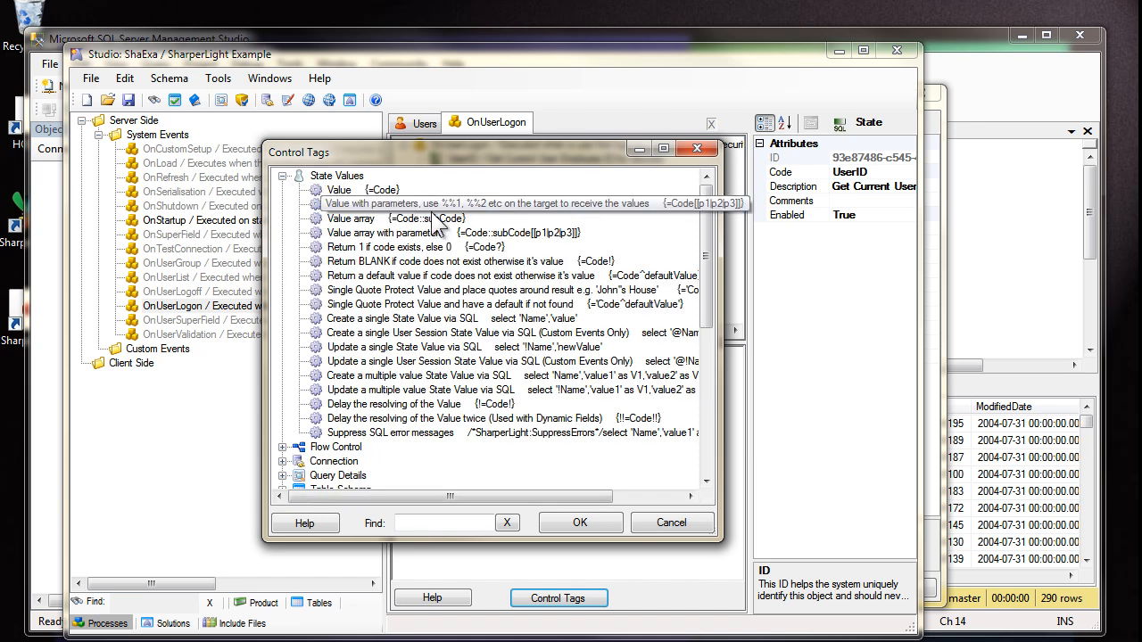
pyautogui.click(470, 250)
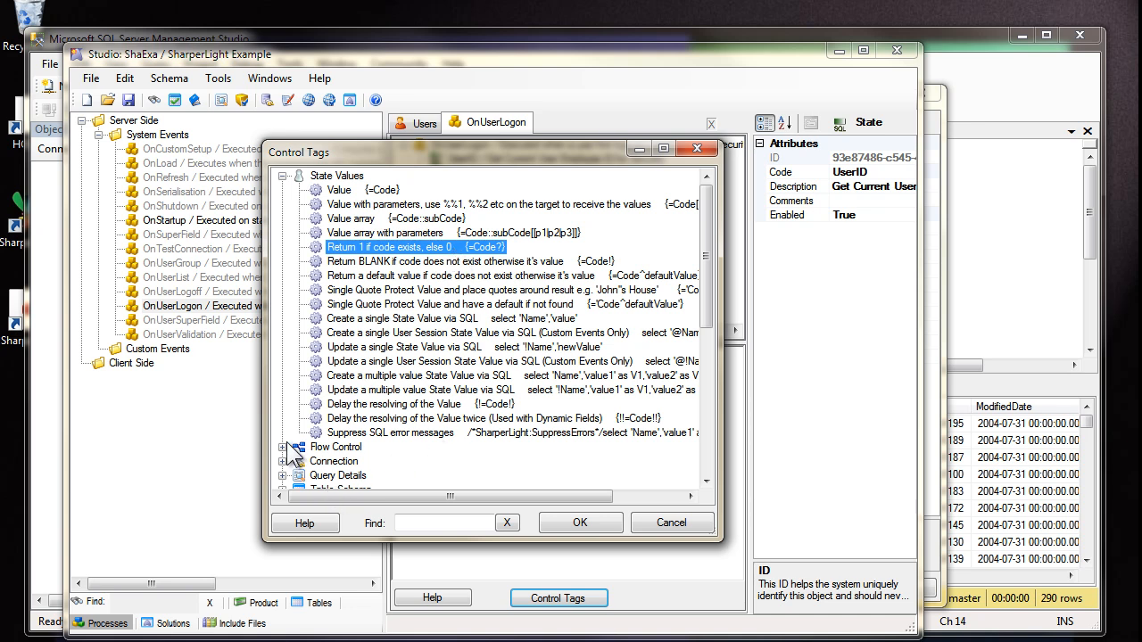
pyautogui.scroll(-1, 292, 459)
pyautogui.scroll(-3, 308, 459)
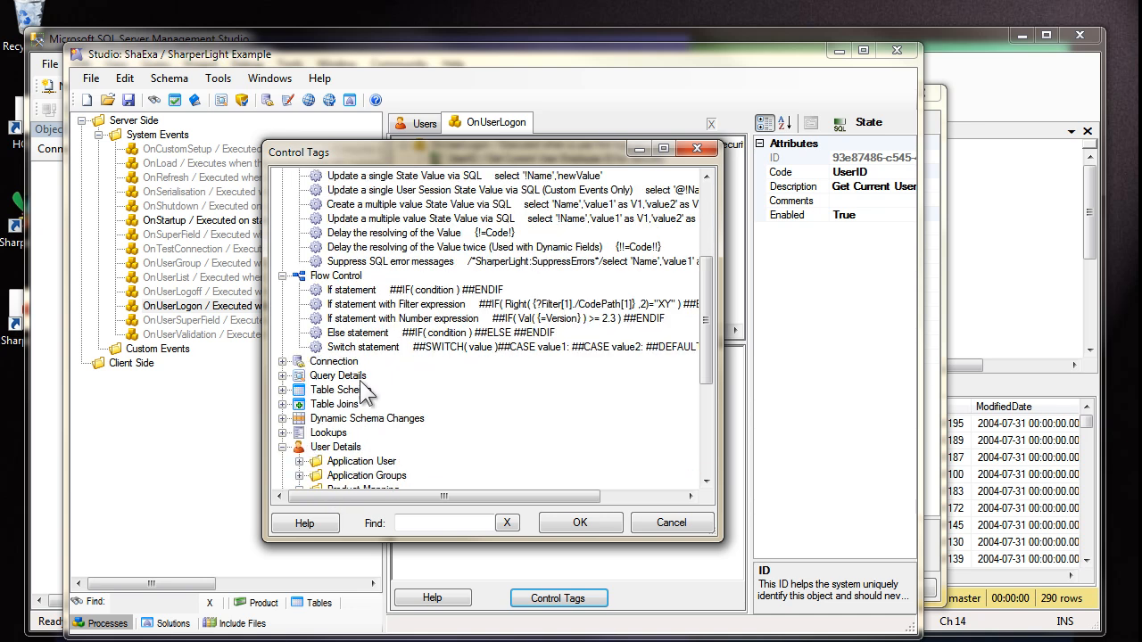
pyautogui.click(392, 291)
pyautogui.click(395, 304)
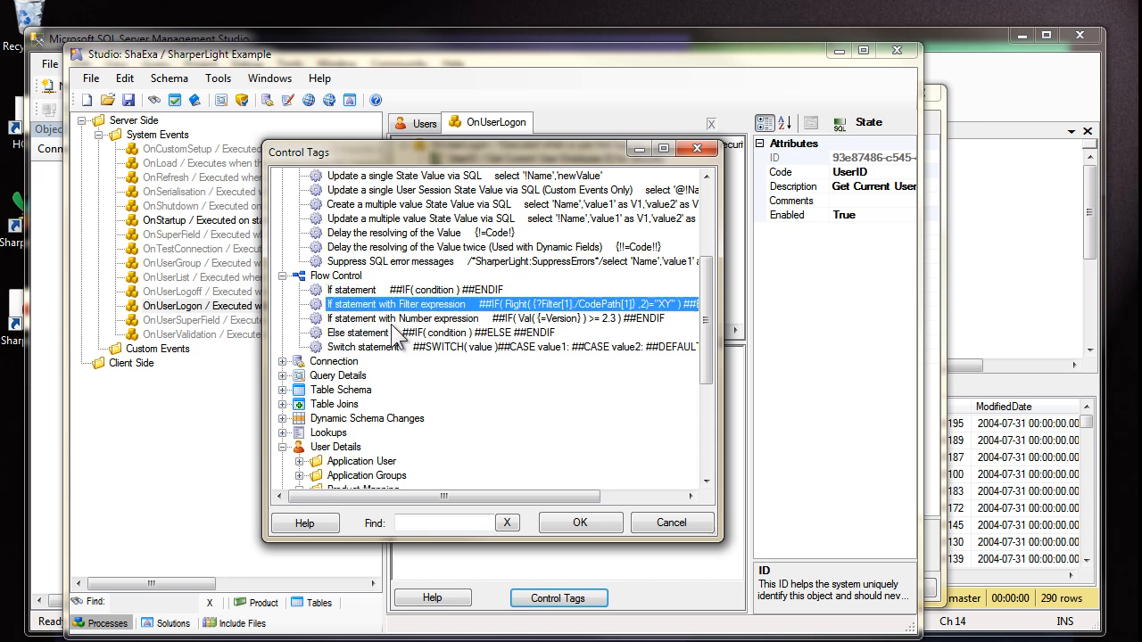
pyautogui.click(390, 319)
pyautogui.click(678, 521)
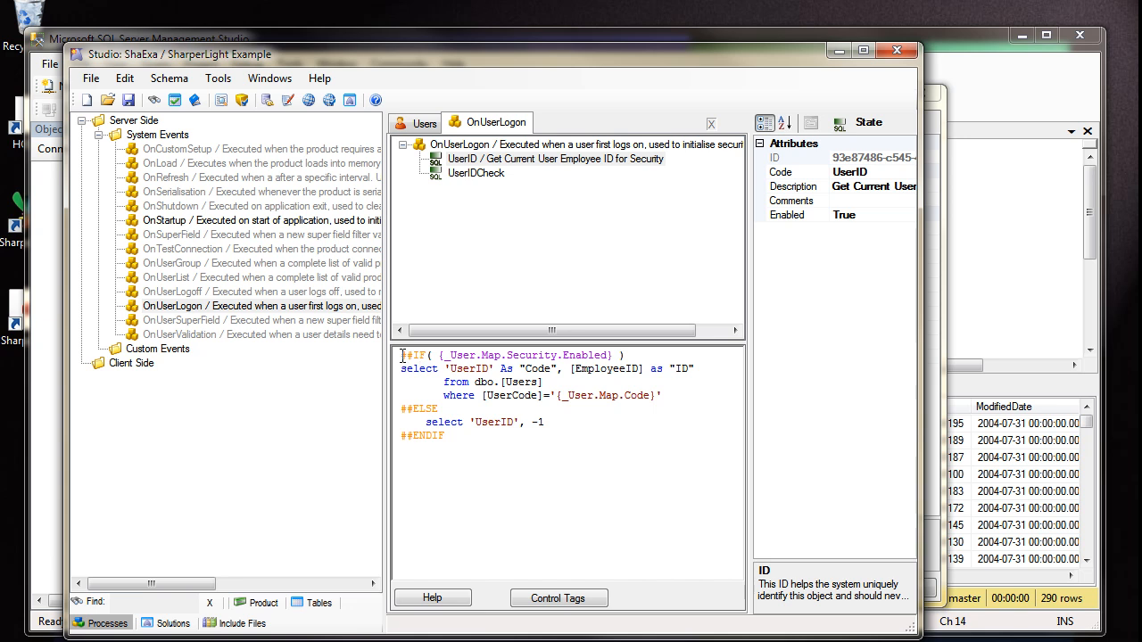
# - Highlight the UserID SQL's ##IF condition, the select statement beneath it and the User.Map.Code tag in its where clause
pyautogui.moveTo(401, 356); pyautogui.dragTo(635, 356)
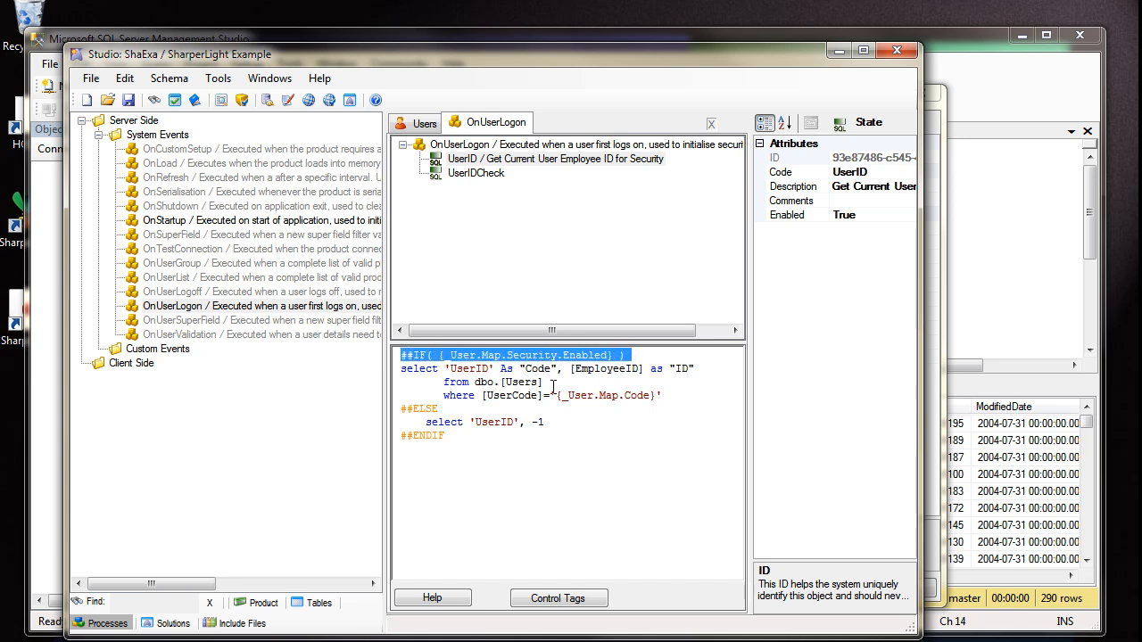
pyautogui.moveTo(675, 399); pyautogui.dragTo(383, 368)
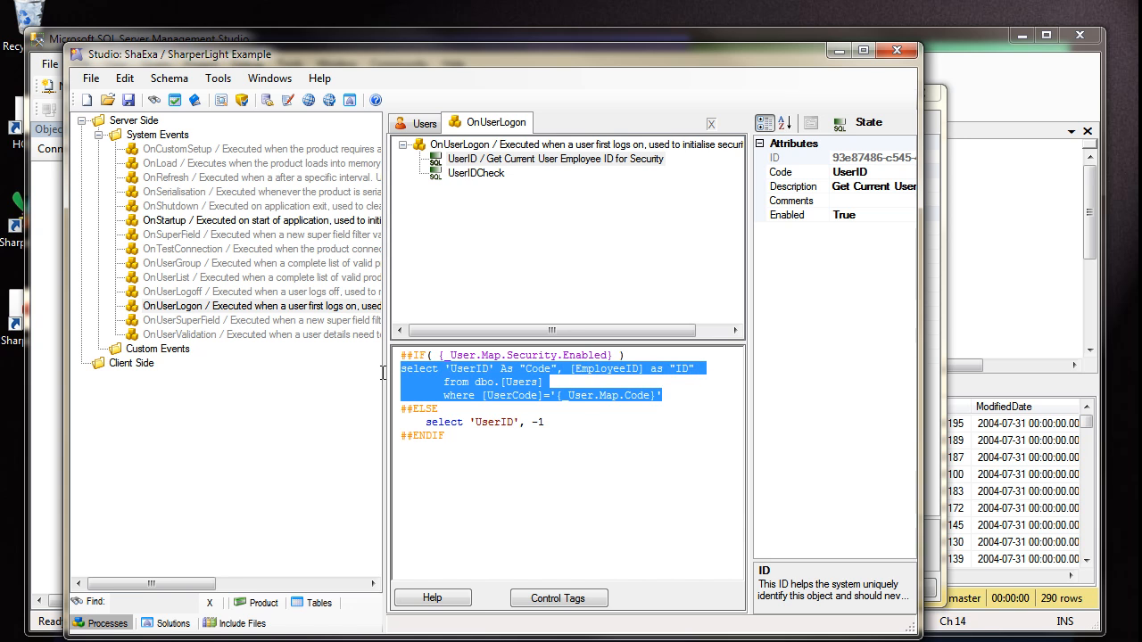
pyautogui.click(483, 382)
pyautogui.moveTo(569, 395); pyautogui.dragTo(650, 397)
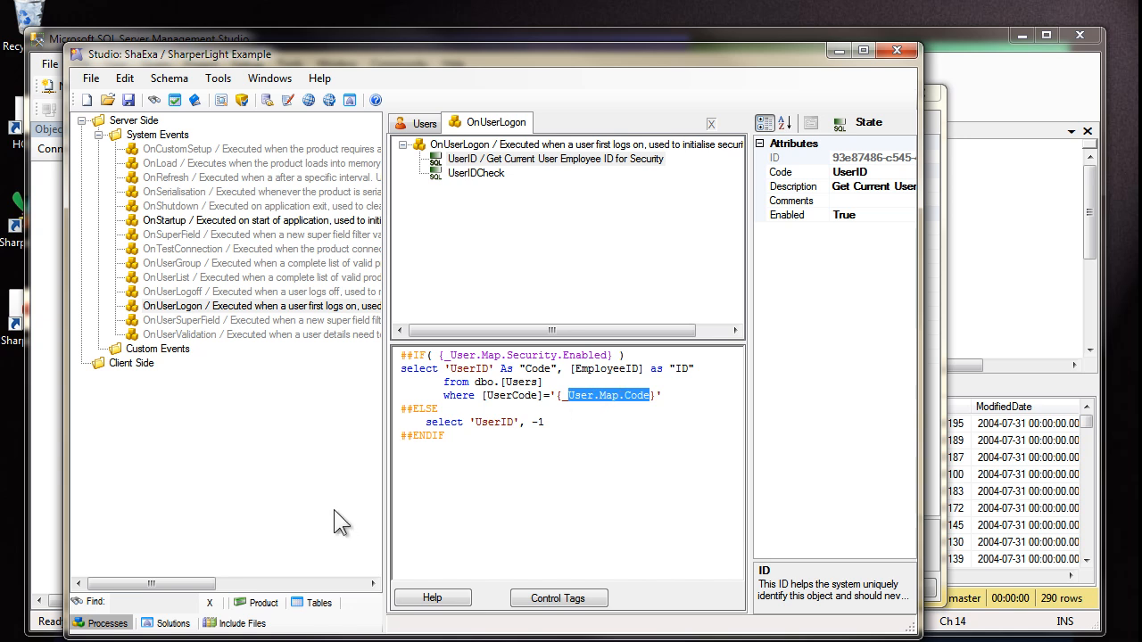
# - Open the Purchase Orders table, widen its attributes area and open its Where Clause SQL
pyautogui.click(318, 603)
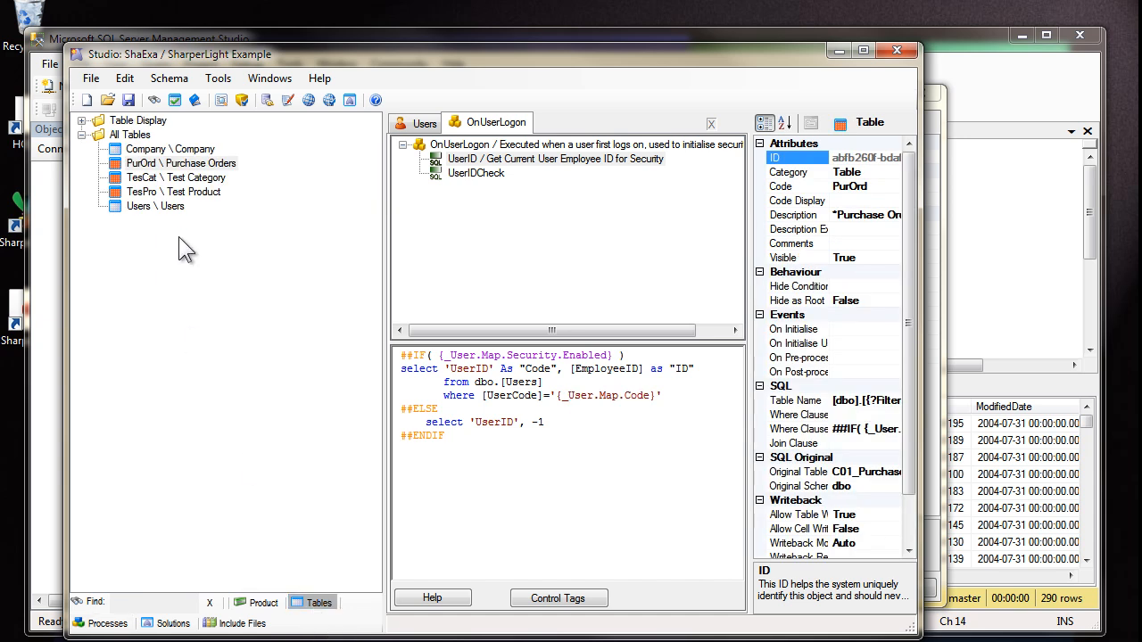
pyautogui.doubleClick(141, 164)
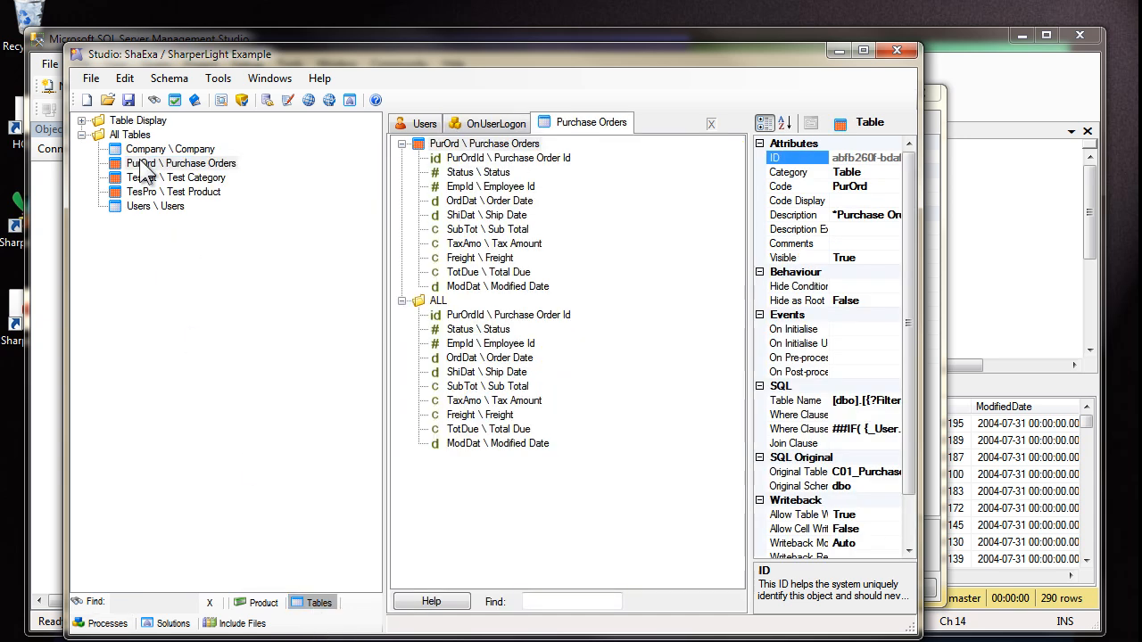
pyautogui.click(482, 145)
pyautogui.moveTo(748, 240); pyautogui.dragTo(622, 258)
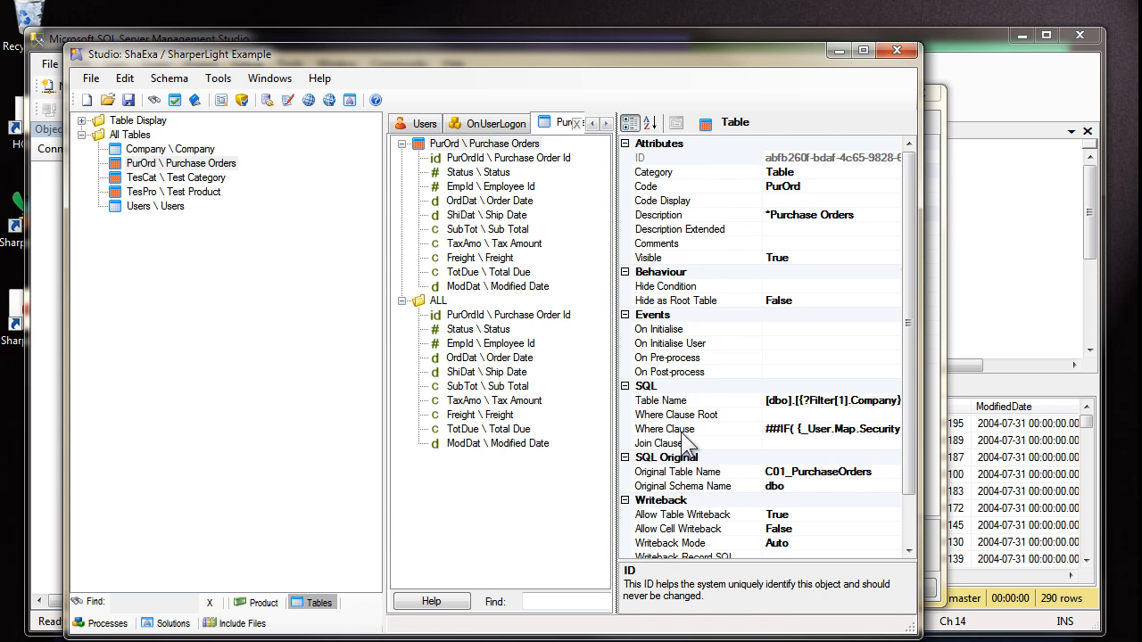
pyautogui.click(788, 429)
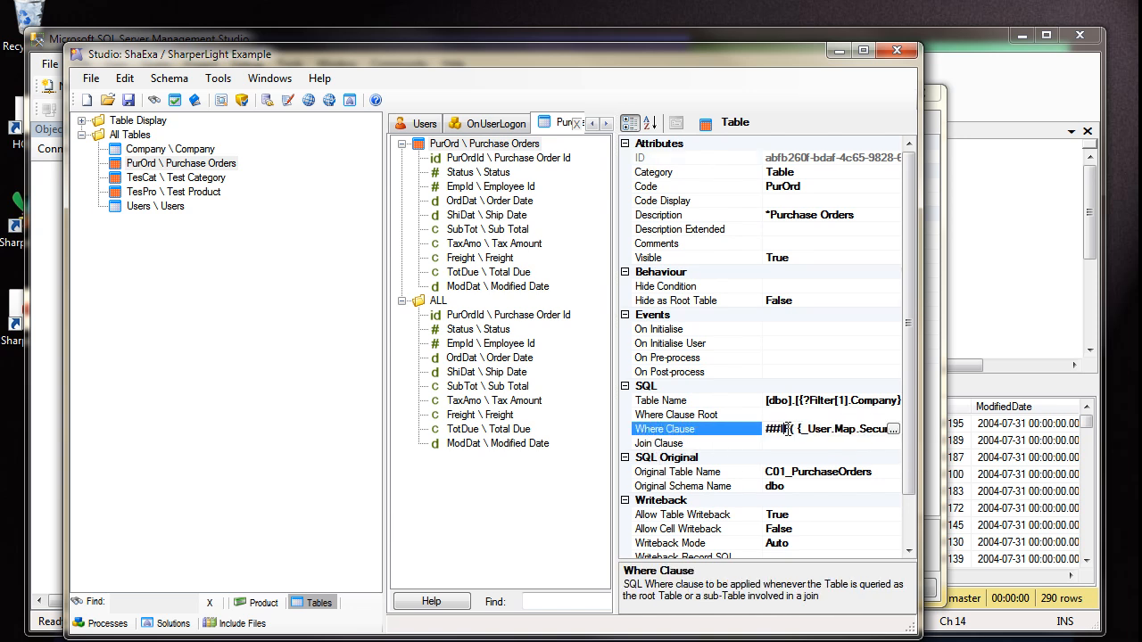
pyautogui.click(892, 428)
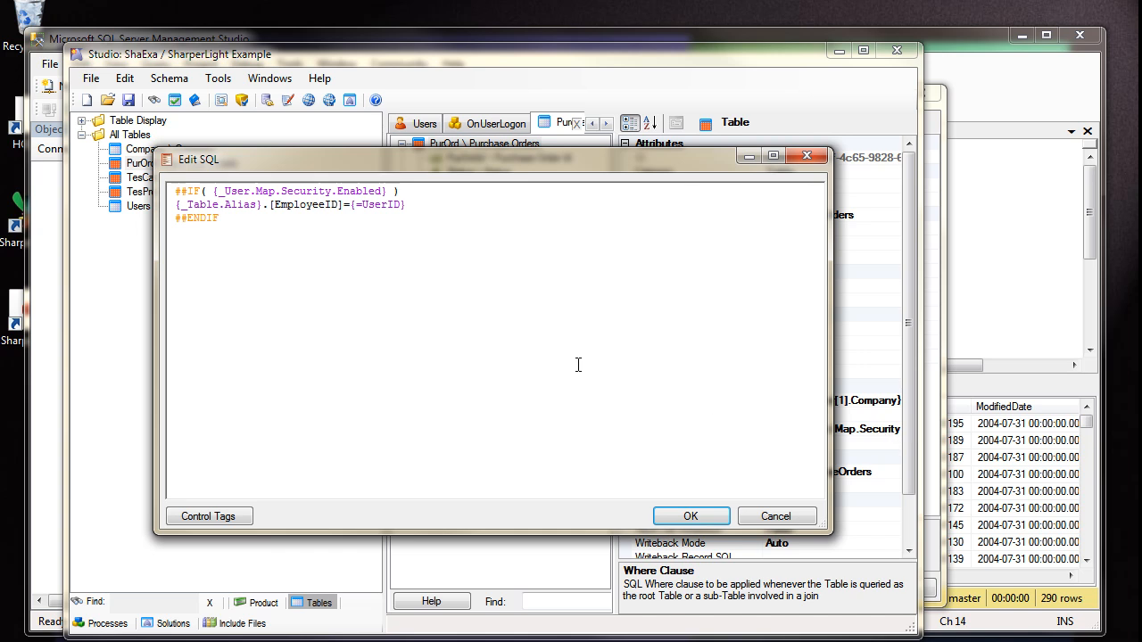
# - Highlight the where clause's User.Map.Security.Enabled condition and its EmployeeID comparison with {=UserID}, and close the SQL without changes
pyautogui.moveTo(178, 191); pyautogui.dragTo(384, 191)
pyautogui.click(257, 216)
pyautogui.moveTo(178, 204); pyautogui.dragTo(354, 197)
pyautogui.doubleClick(397, 205)
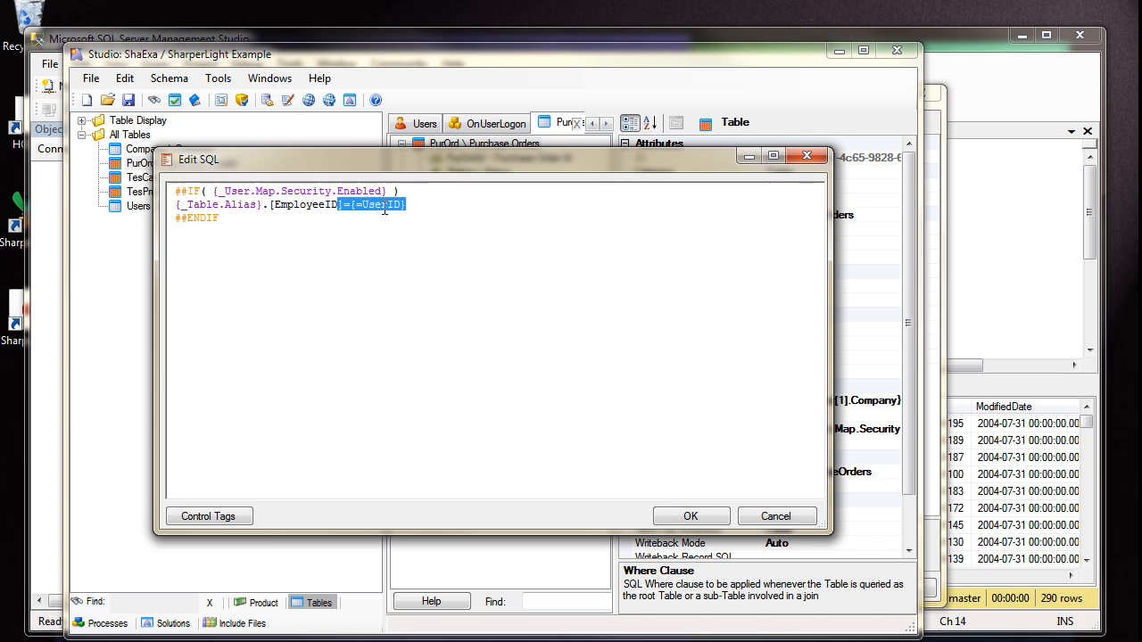
pyautogui.click(415, 204)
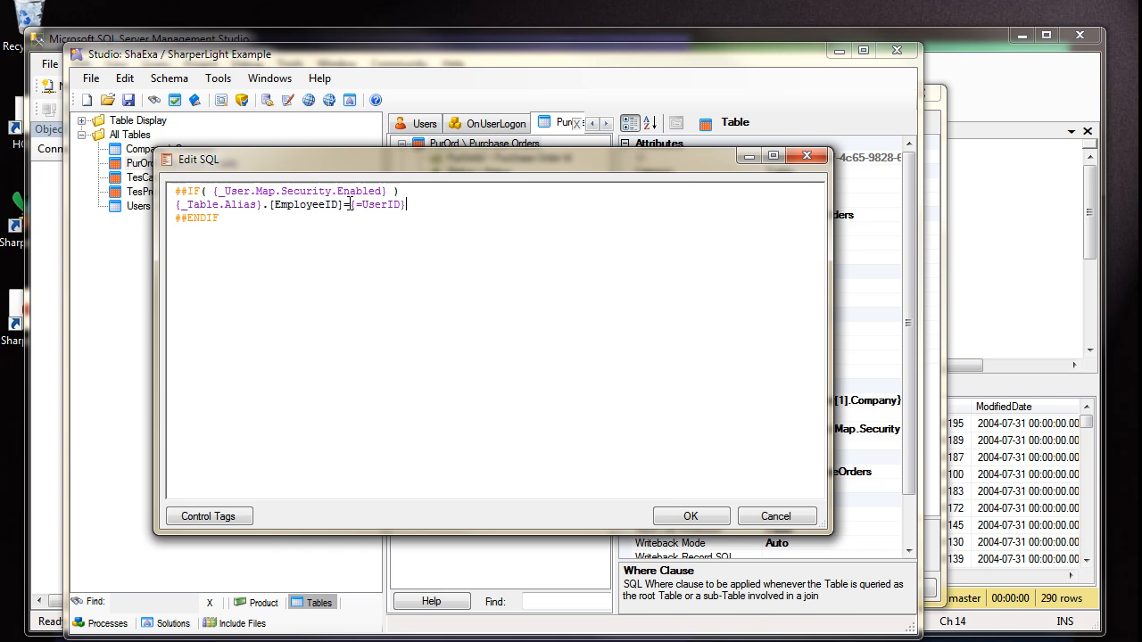
pyautogui.click(806, 156)
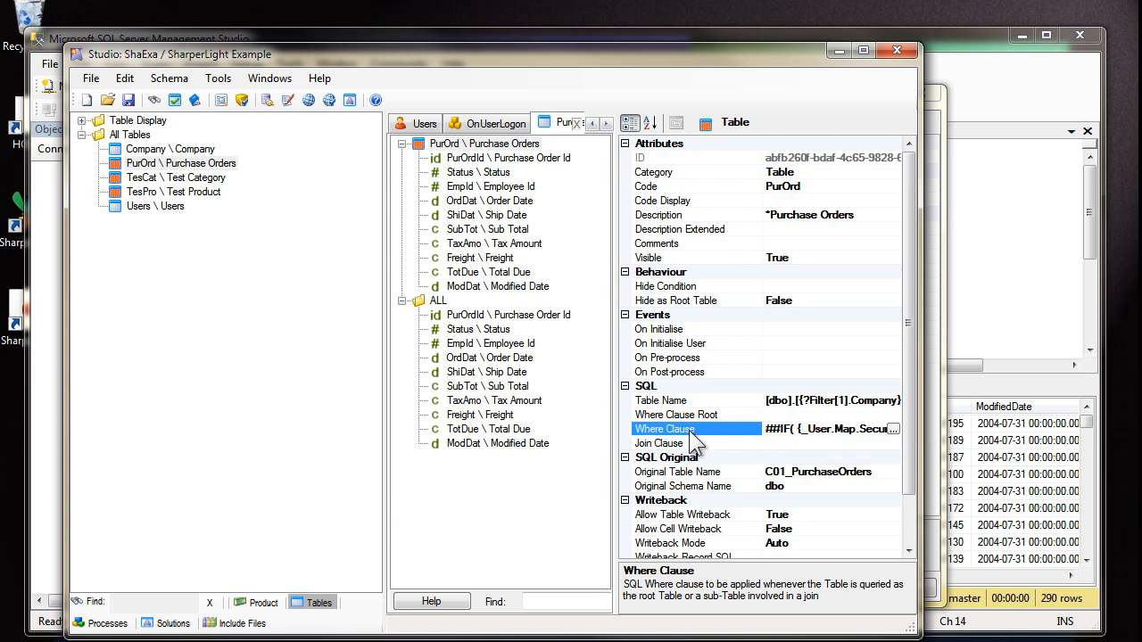
# - Compare the descriptions of the Purchase Orders table's Where Clause Root, Join Clause and Where Clause properties
pyautogui.click(647, 414)
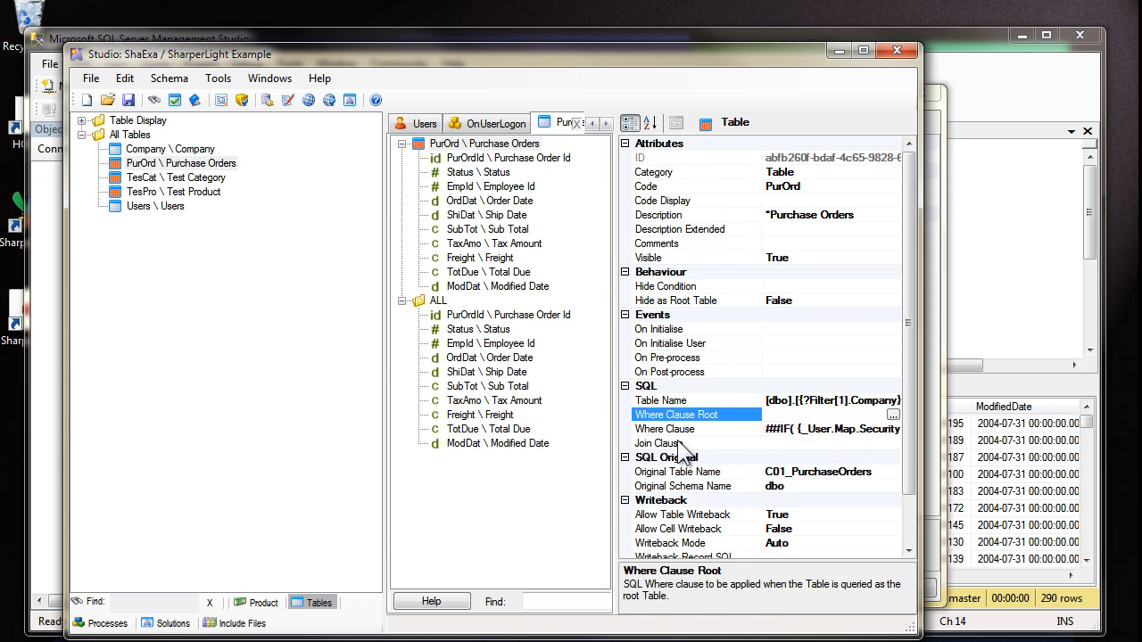
pyautogui.click(692, 442)
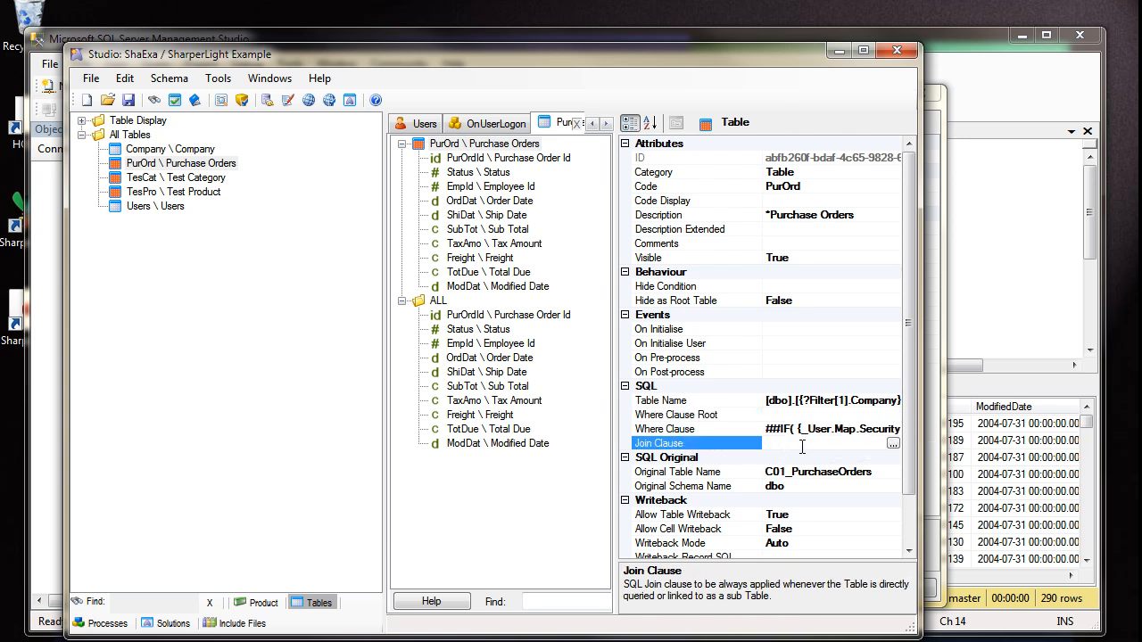
pyautogui.click(789, 434)
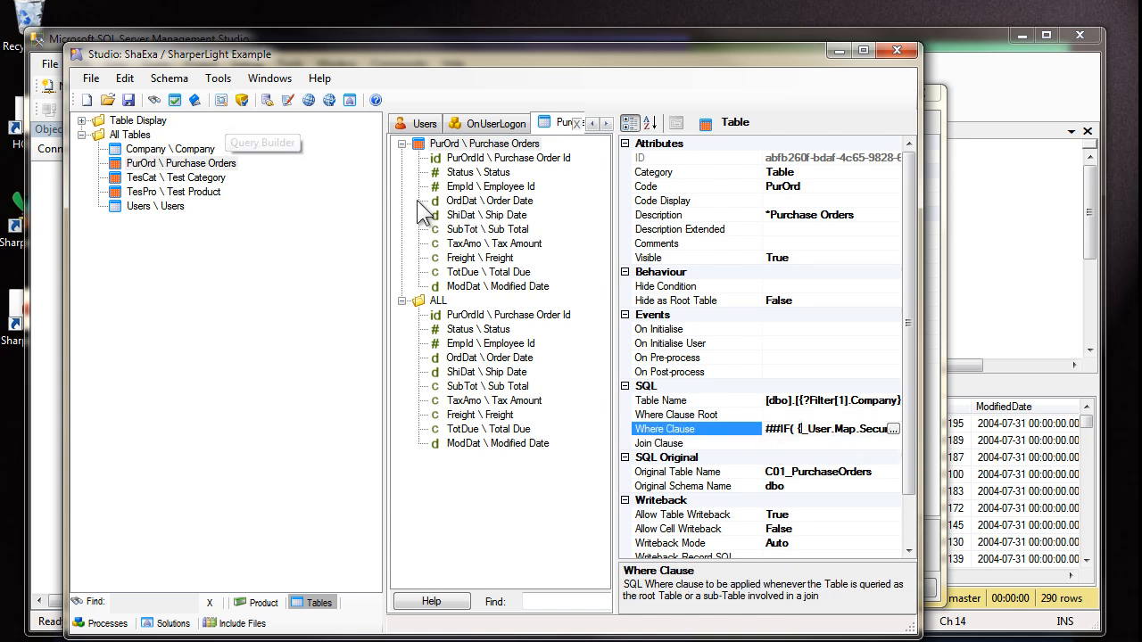
# - Open the Query Builder, highlight the logged-on user in the Mode details and set the product to SharperLight Example
pyautogui.click(221, 102)
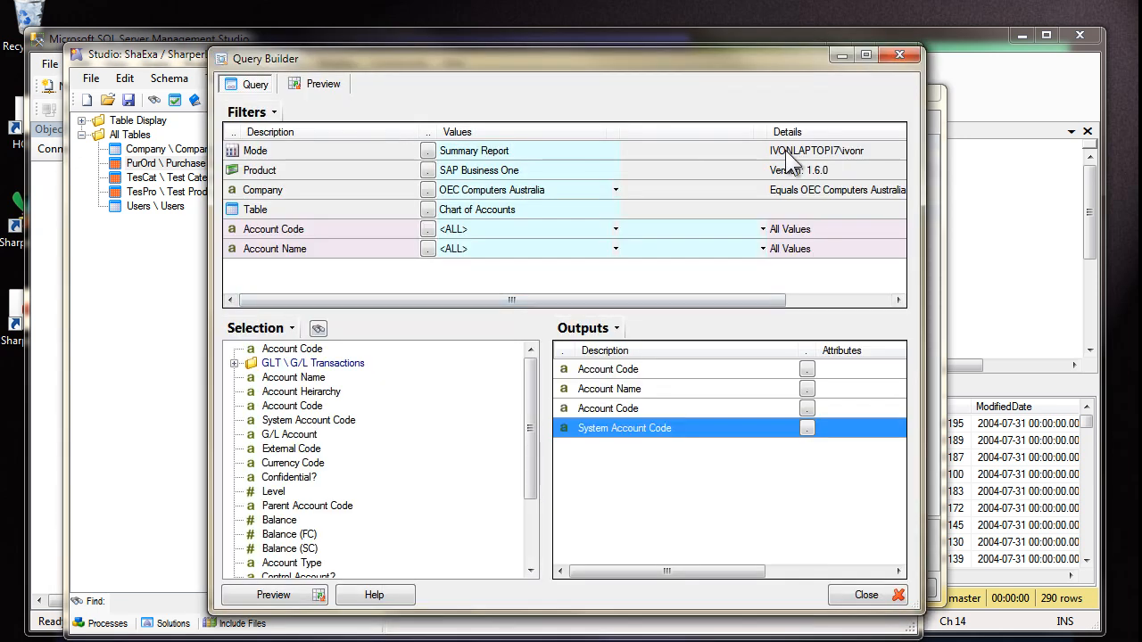
pyautogui.click(830, 151)
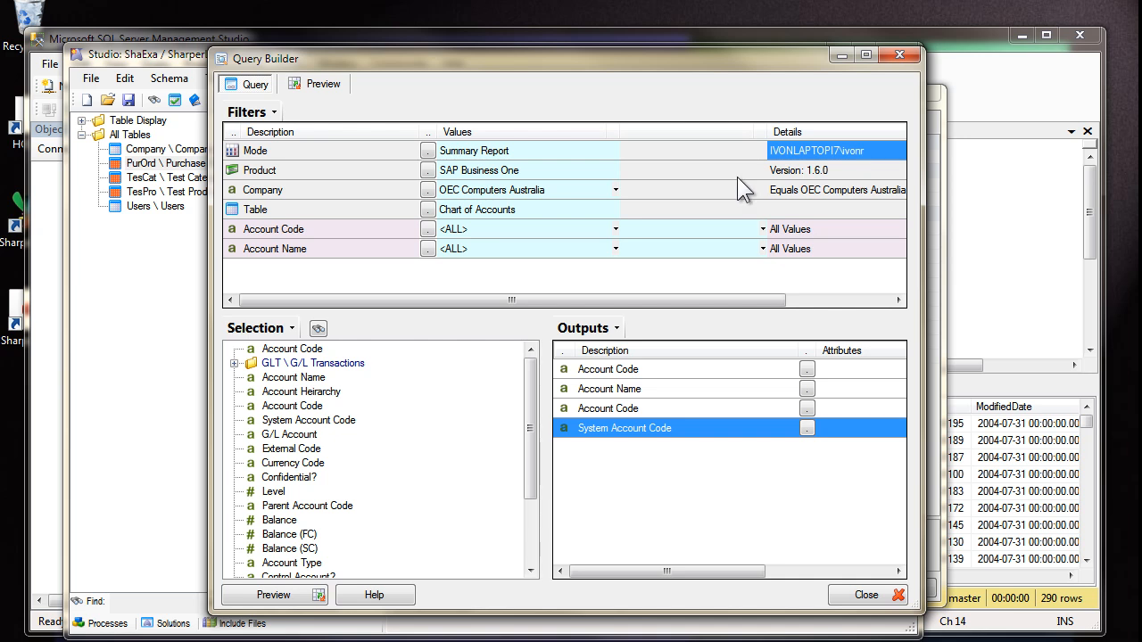
pyautogui.click(428, 171)
pyautogui.click(428, 170)
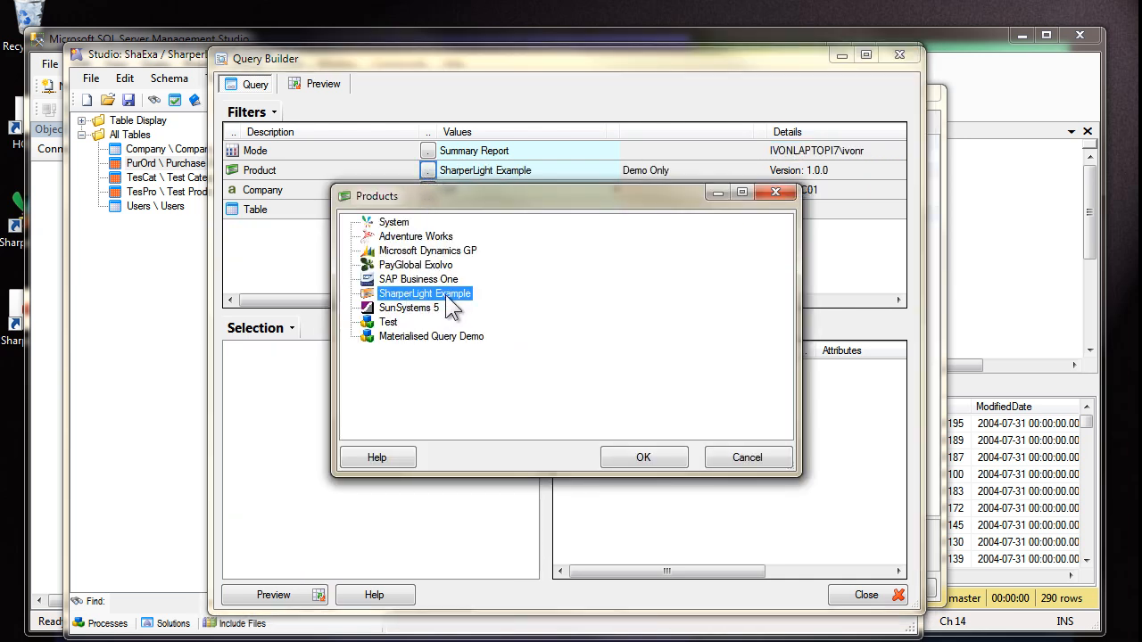
# - Check the mapped user in the product information for SharperLight Example and for Microsoft Dynamics GP
pyautogui.rightClick(448, 295)
pyautogui.click(508, 308)
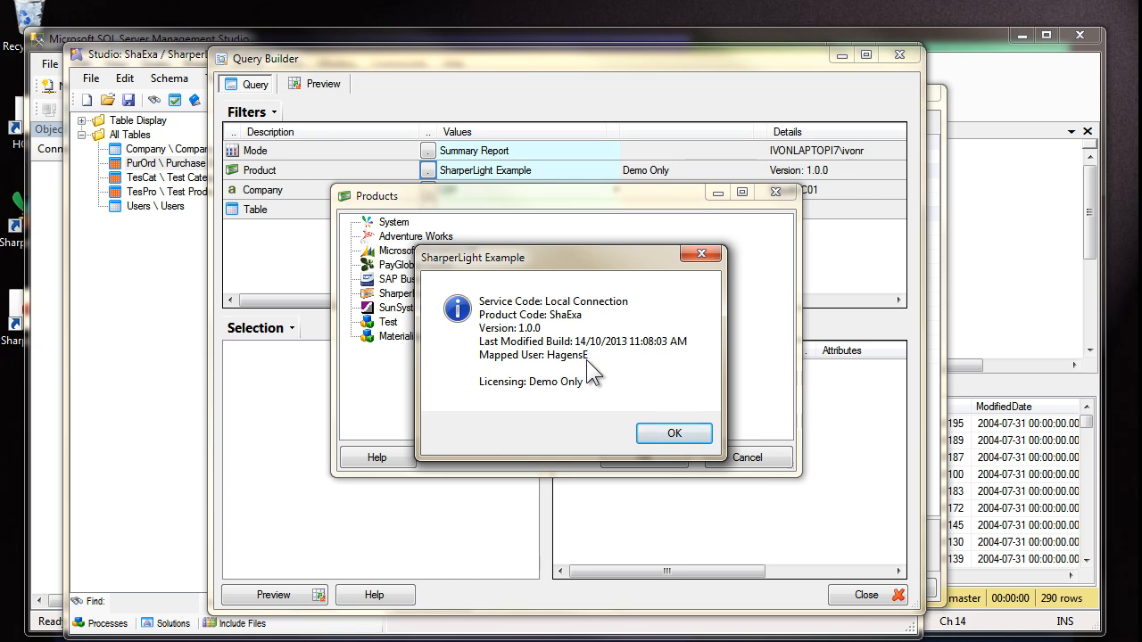
pyautogui.click(653, 428)
pyautogui.rightClick(425, 251)
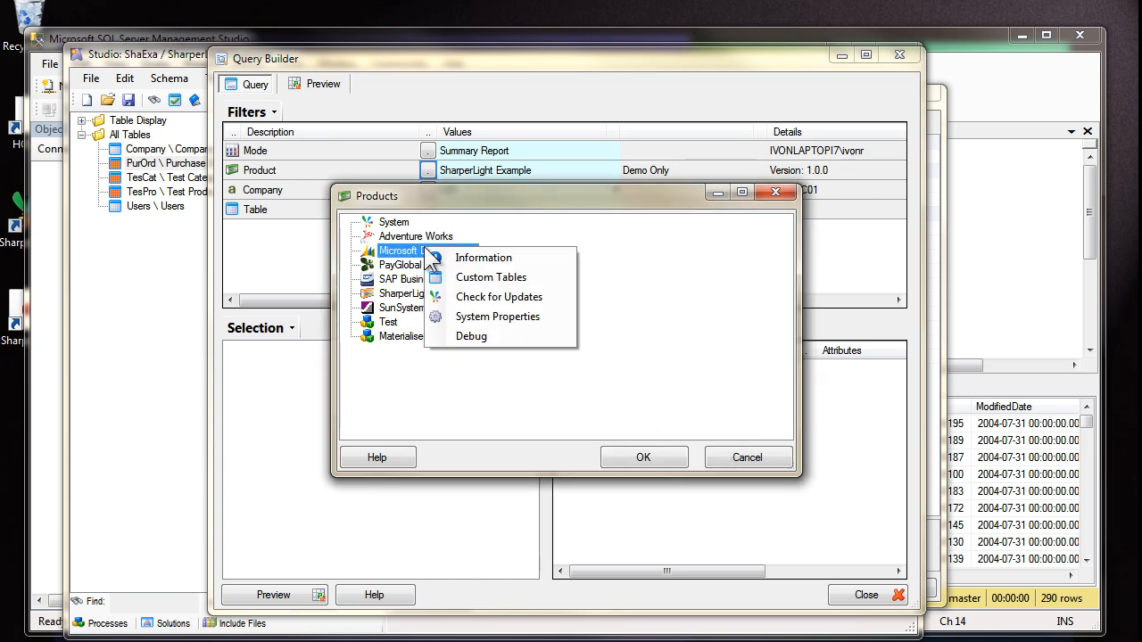
pyautogui.click(488, 260)
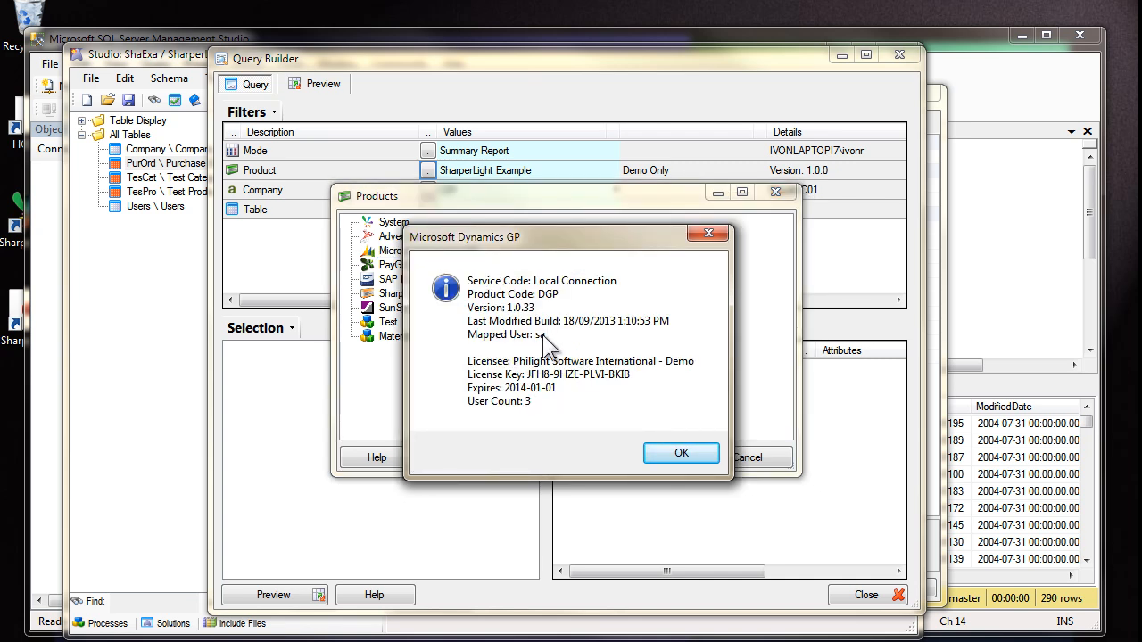
pyautogui.click(678, 453)
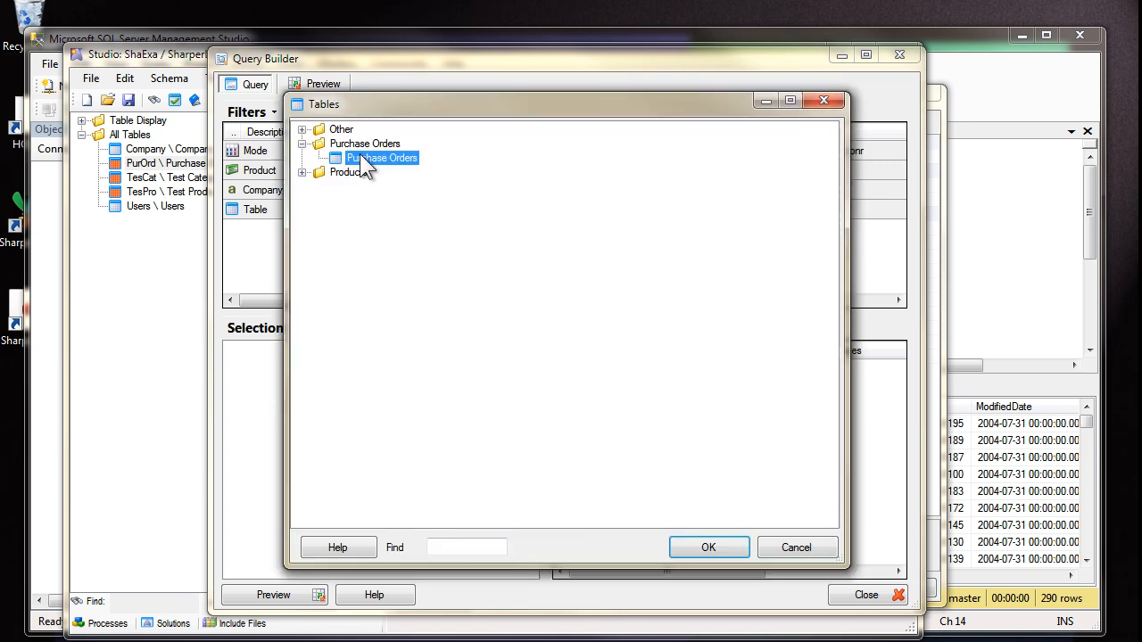
# - Set the query's table to Purchase Orders and add all of its fields to the outputs
pyautogui.doubleClick(366, 161)
pyautogui.rightClick(302, 349)
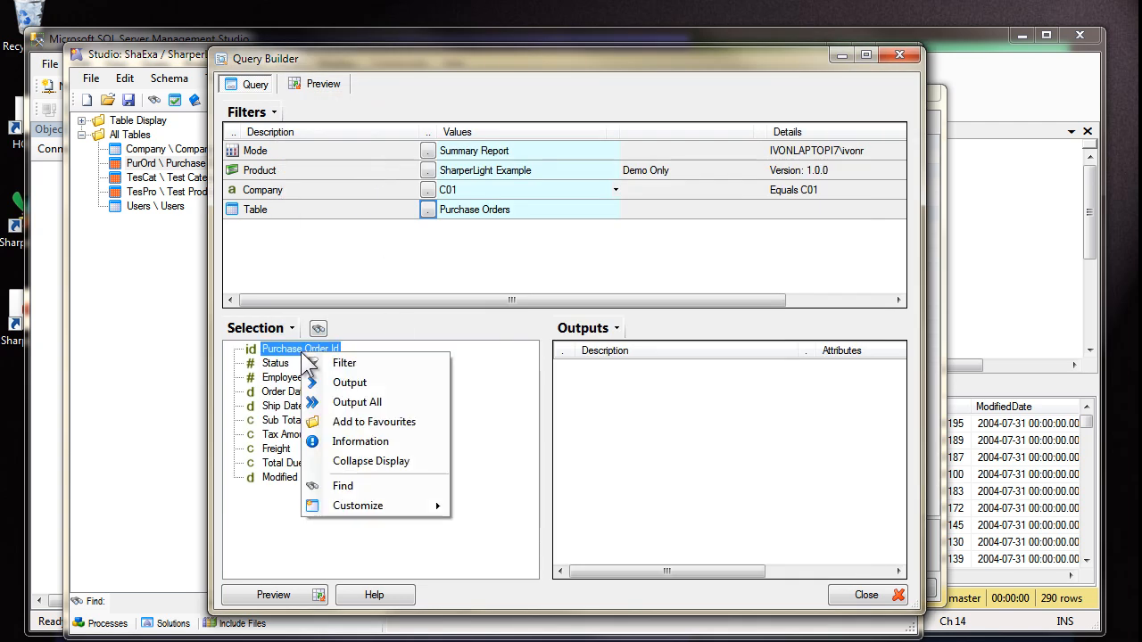
pyautogui.click(363, 406)
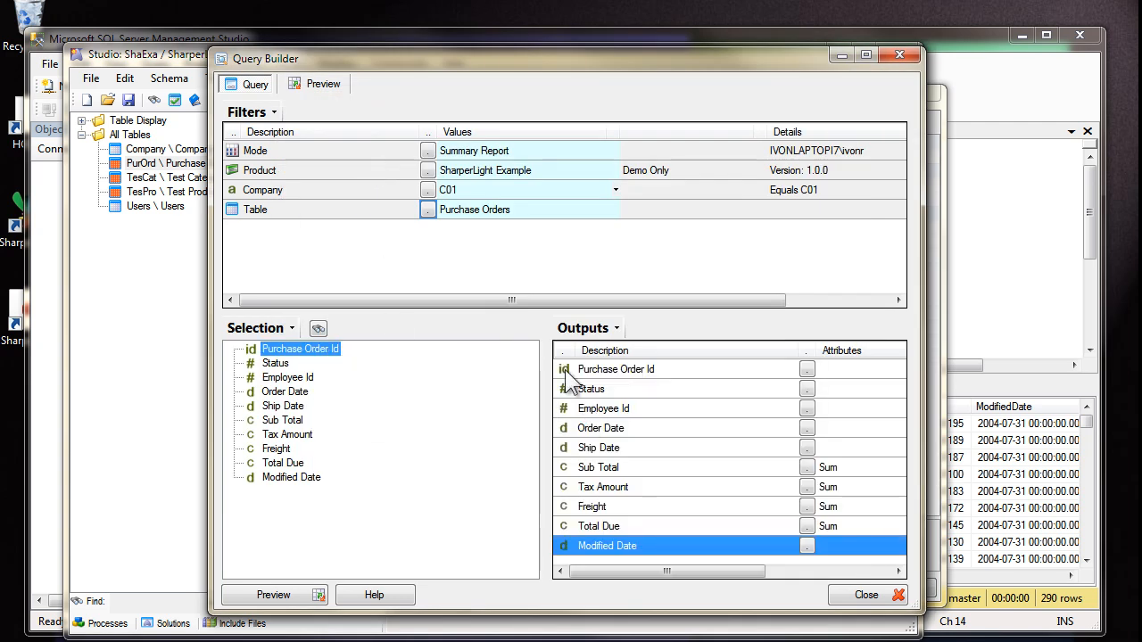
# - Preview the Purchase Orders query and examine the Employee Id values in the returned rows
pyautogui.click(318, 85)
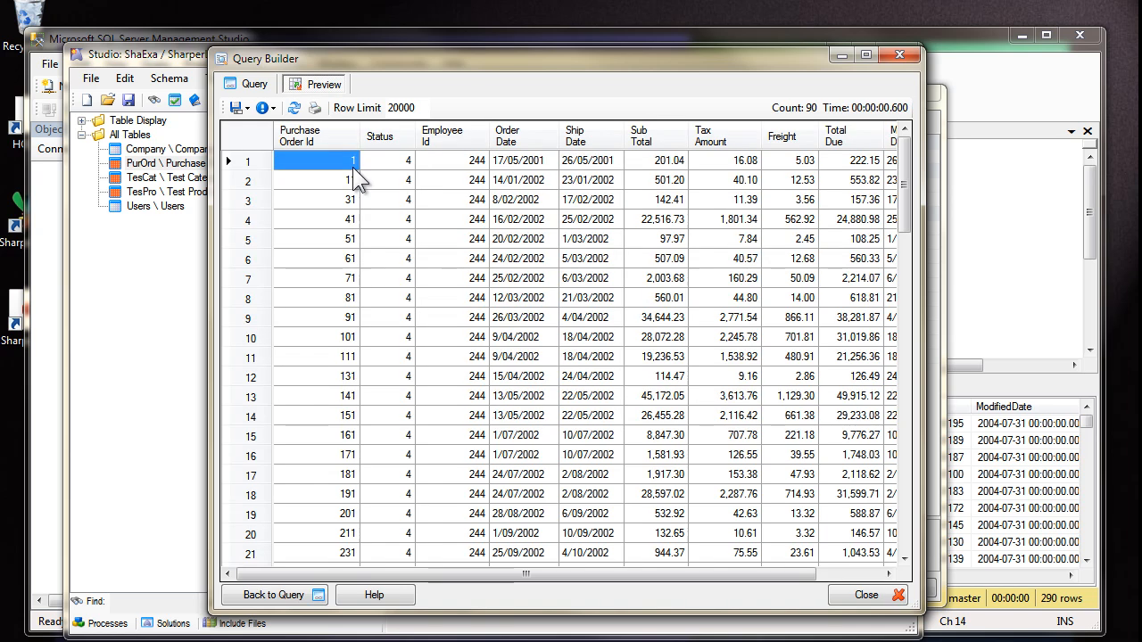
pyautogui.click(355, 198)
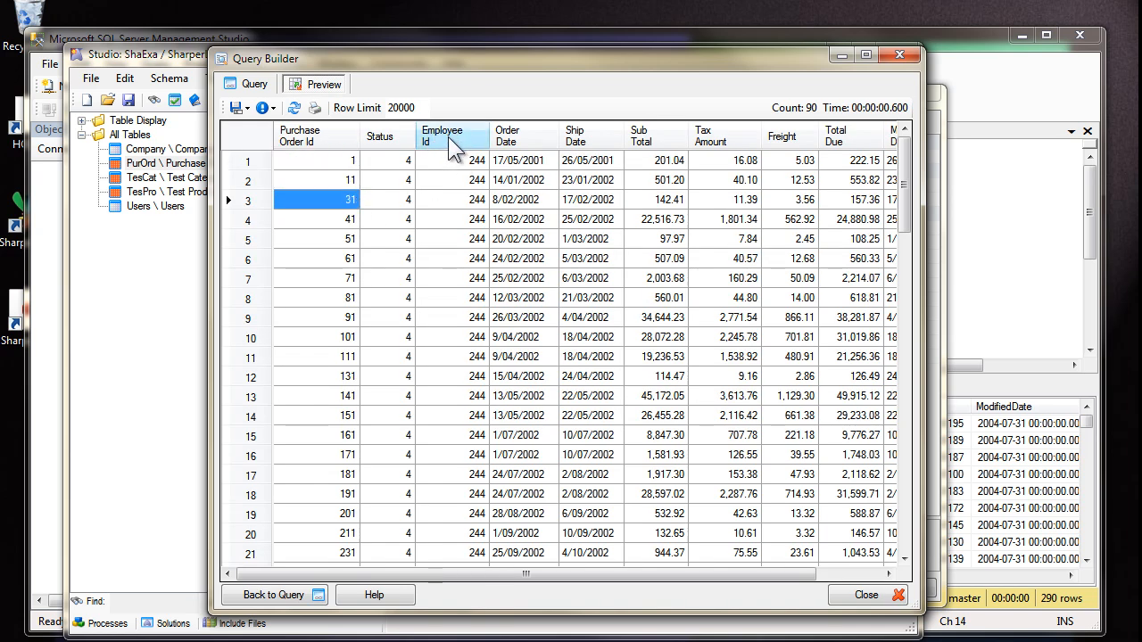
pyautogui.click(476, 168)
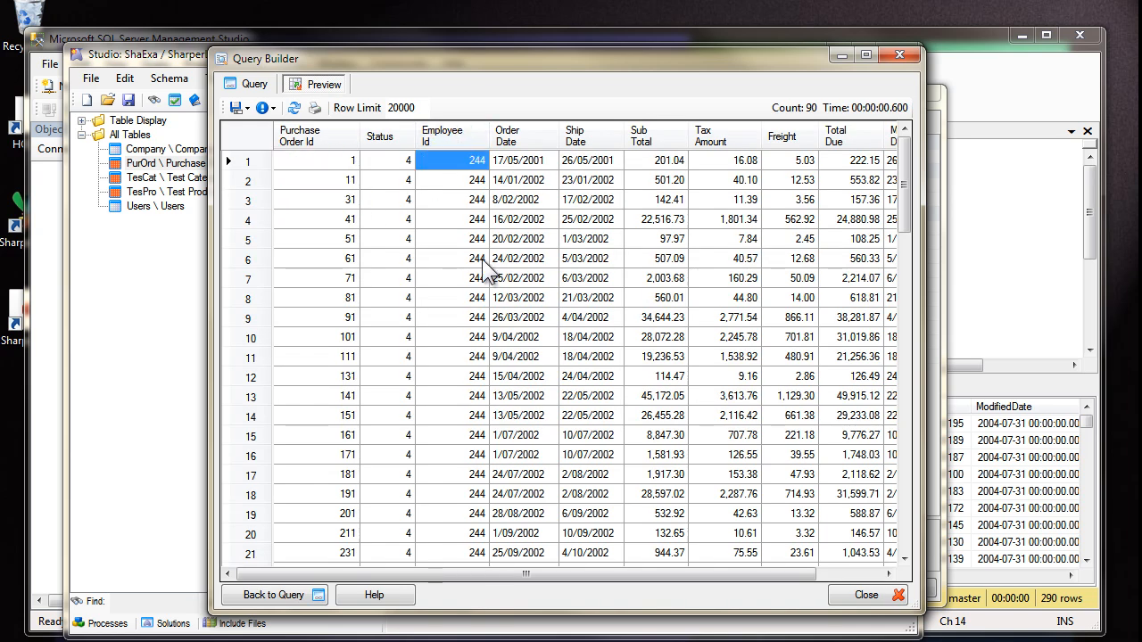
# - Examine the previewed rows and the query's SQL statement, highlighting the EmployeeID condition in the WHERE clause
pyautogui.scroll(-20, 480, 274)
pyautogui.scroll(12, 479, 275)
pyautogui.click(271, 108)
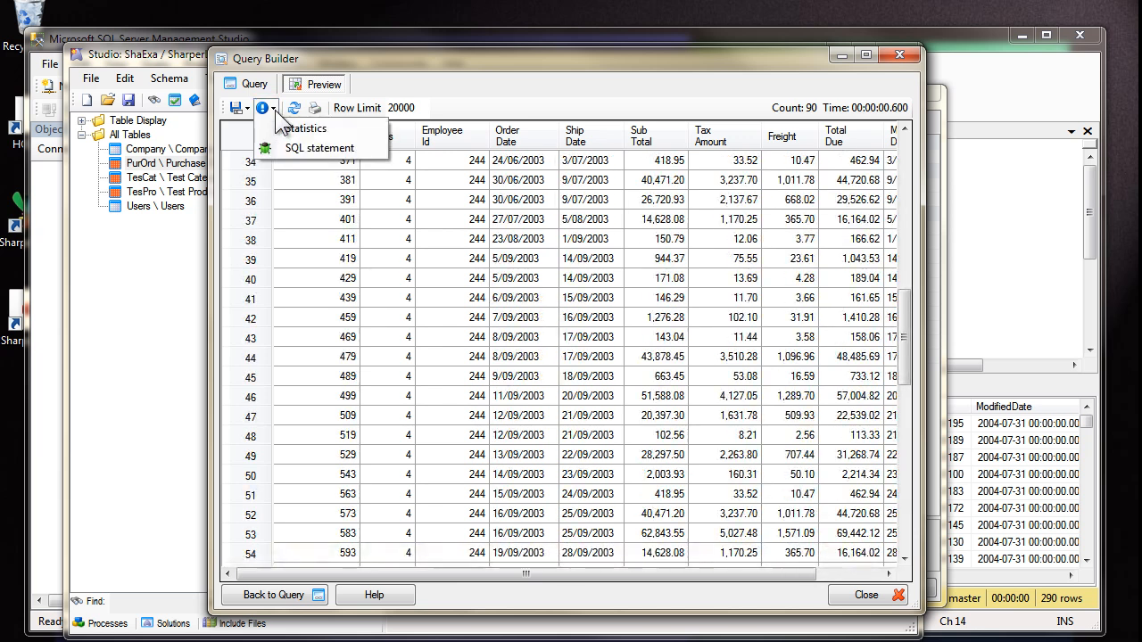
pyautogui.click(318, 148)
pyautogui.scroll(-7, 423, 354)
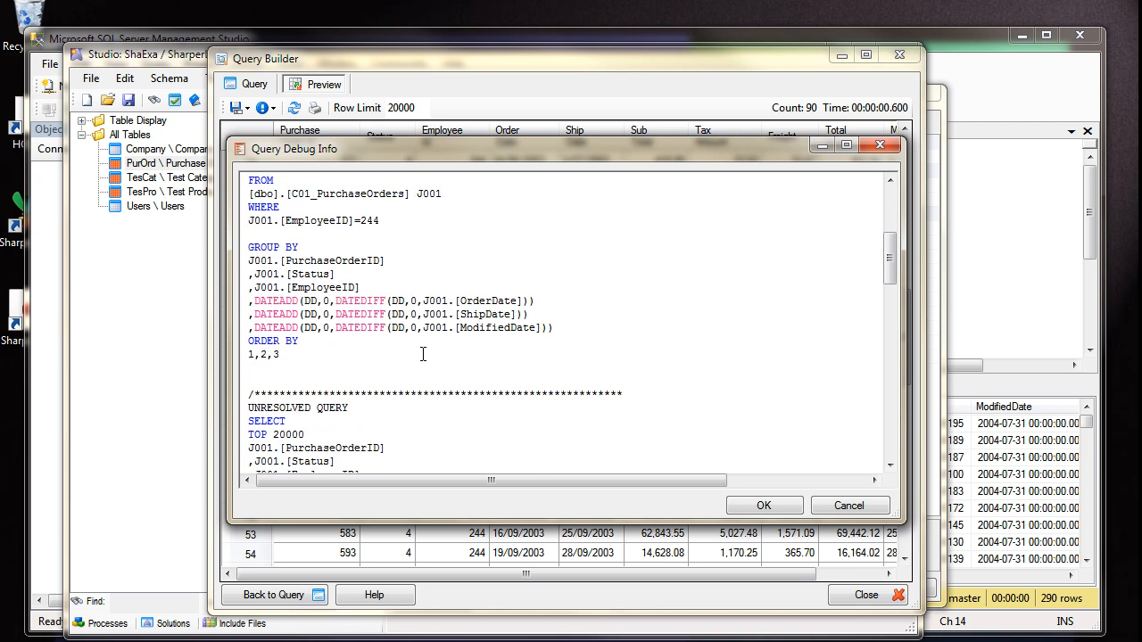
pyautogui.moveTo(402, 220); pyautogui.dragTo(242, 220)
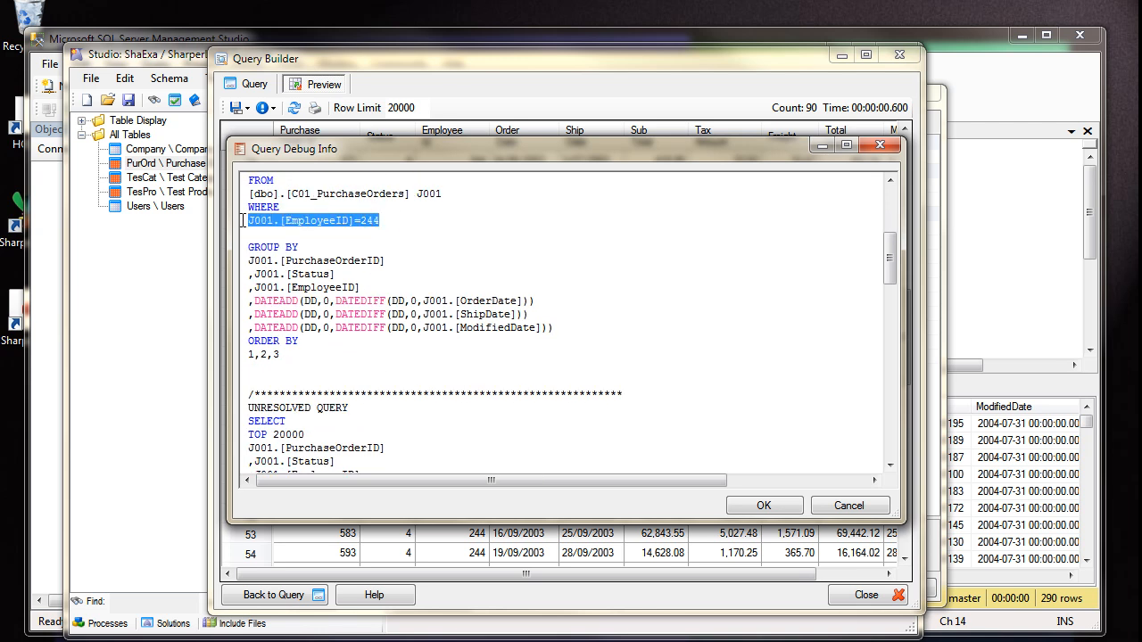
pyautogui.click(390, 220)
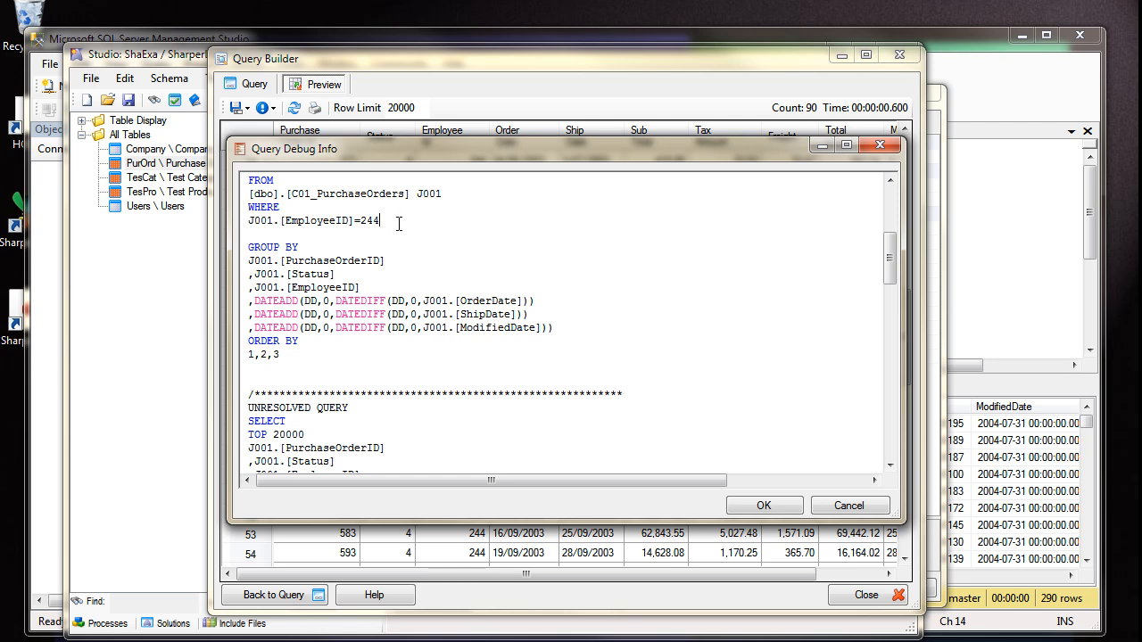
pyautogui.click(844, 506)
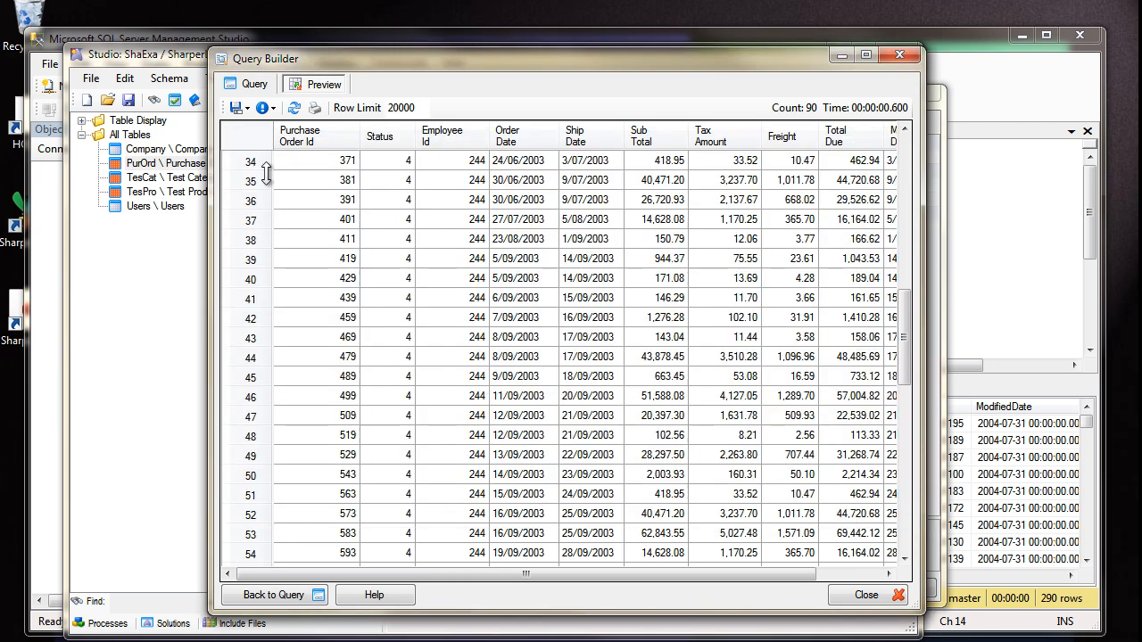
# - Inspect the Product State Values and User State Values in the product debug information for SharperLight Example
pyautogui.click(254, 84)
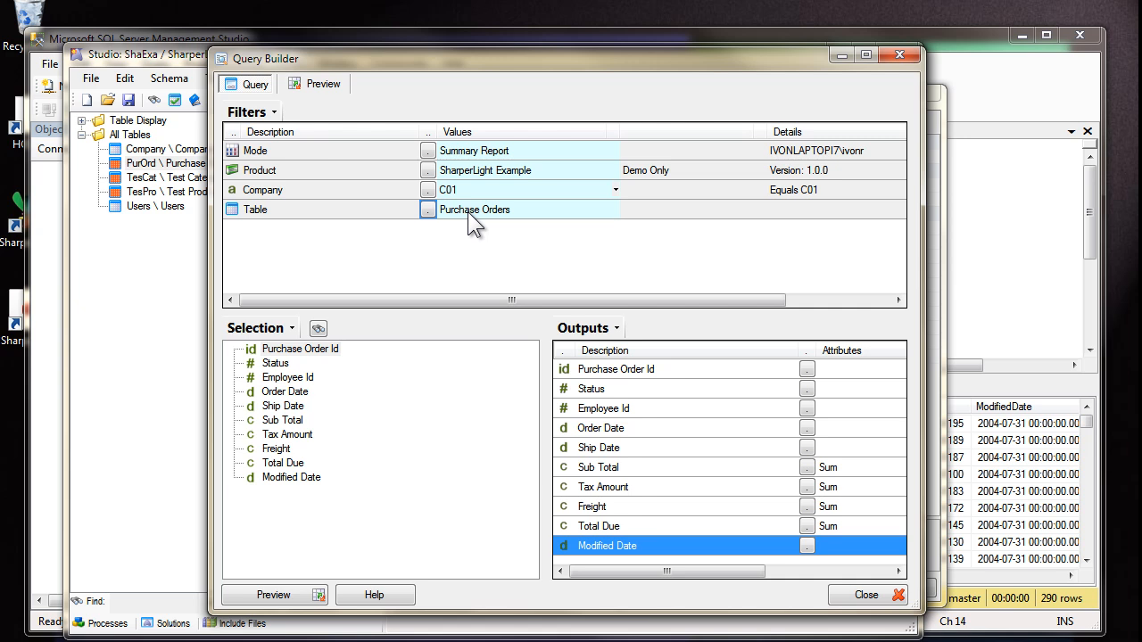
pyautogui.click(427, 169)
pyautogui.rightClick(411, 294)
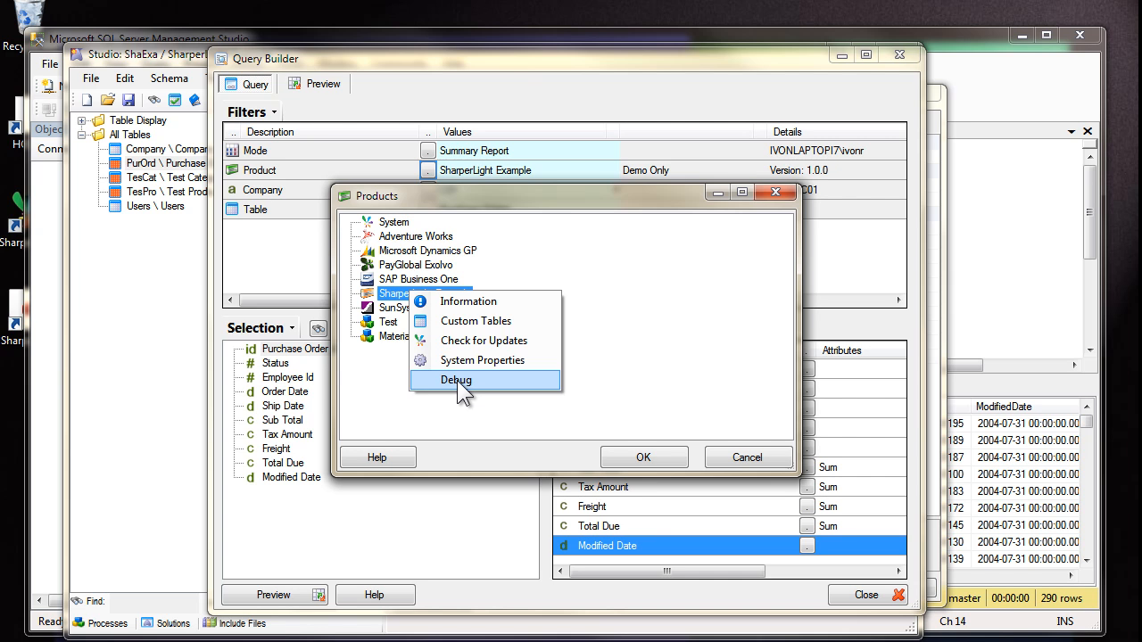
pyautogui.click(457, 381)
pyautogui.click(395, 127)
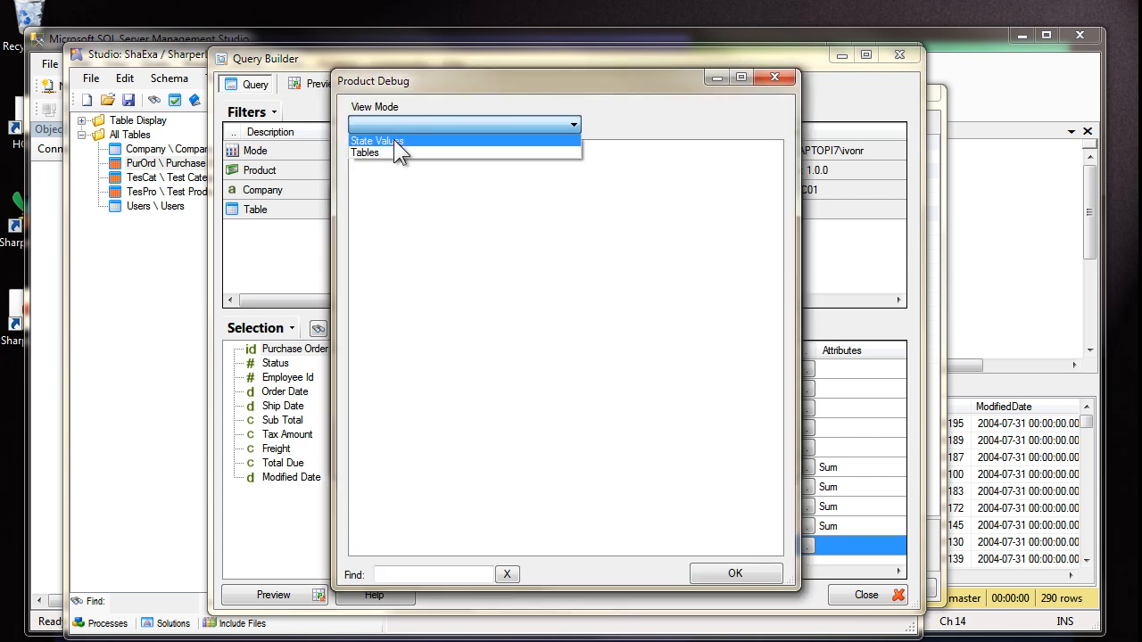
pyautogui.click(393, 141)
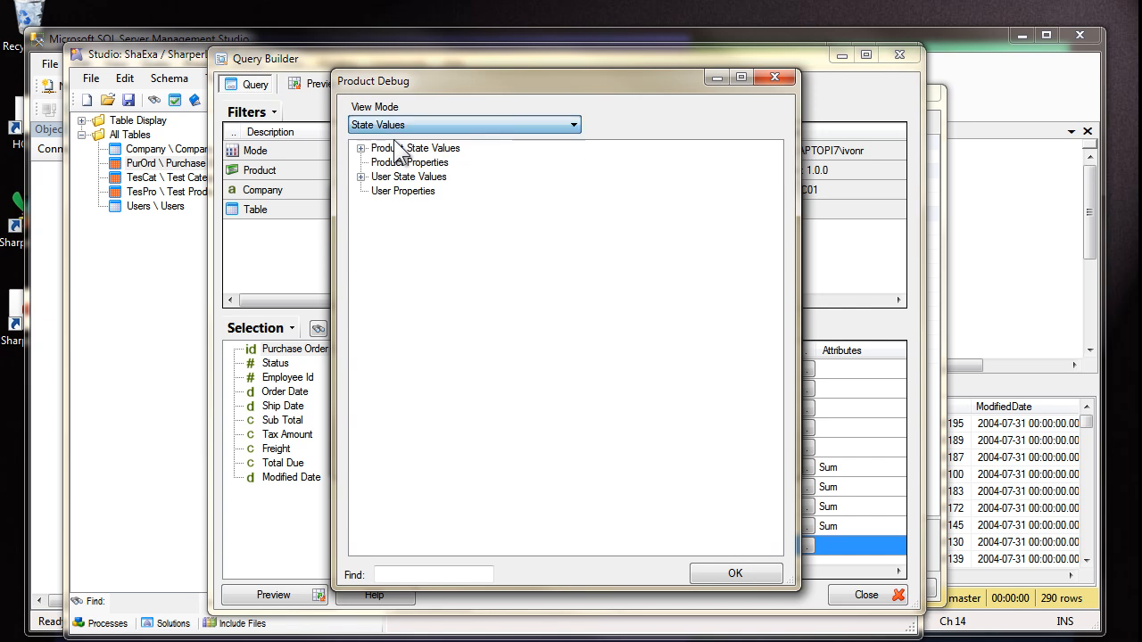
pyautogui.click(360, 148)
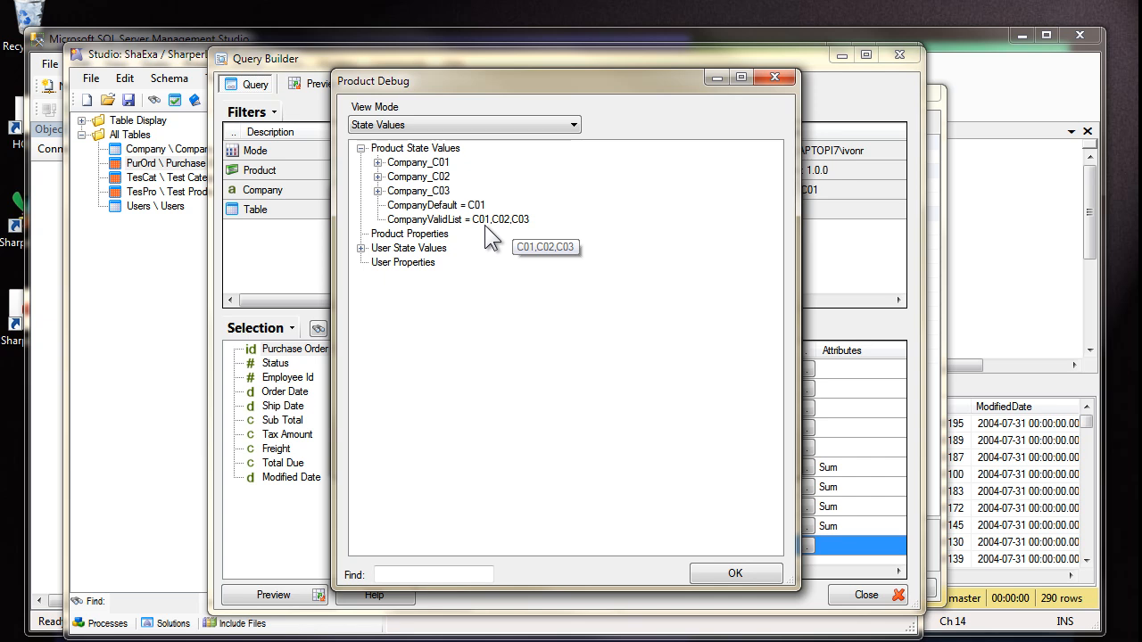
pyautogui.click(361, 248)
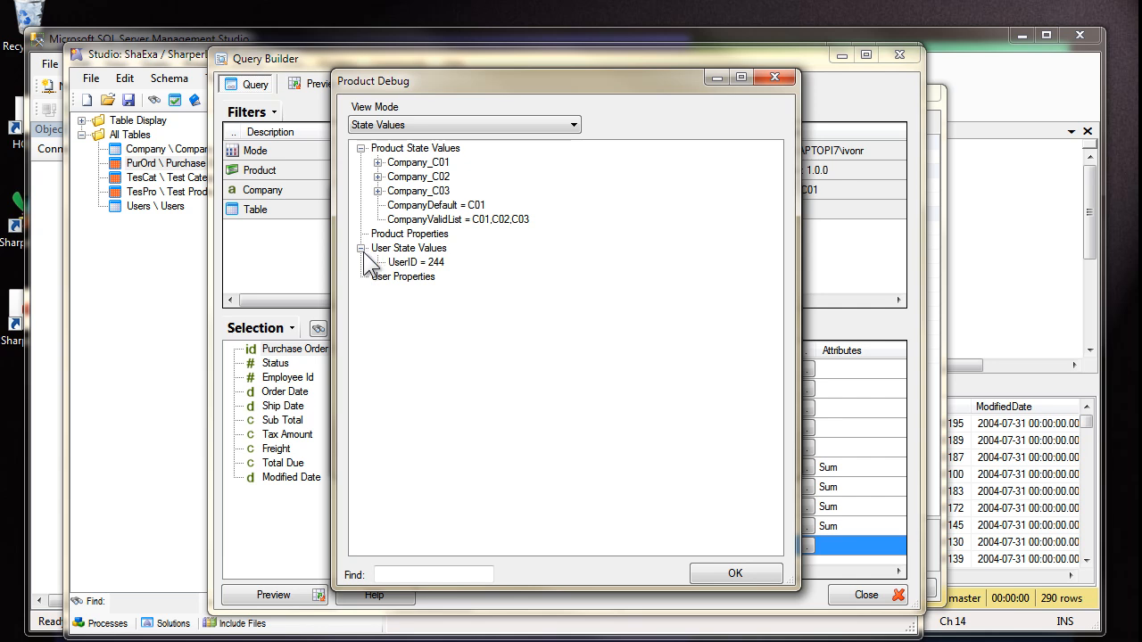
pyautogui.click(408, 264)
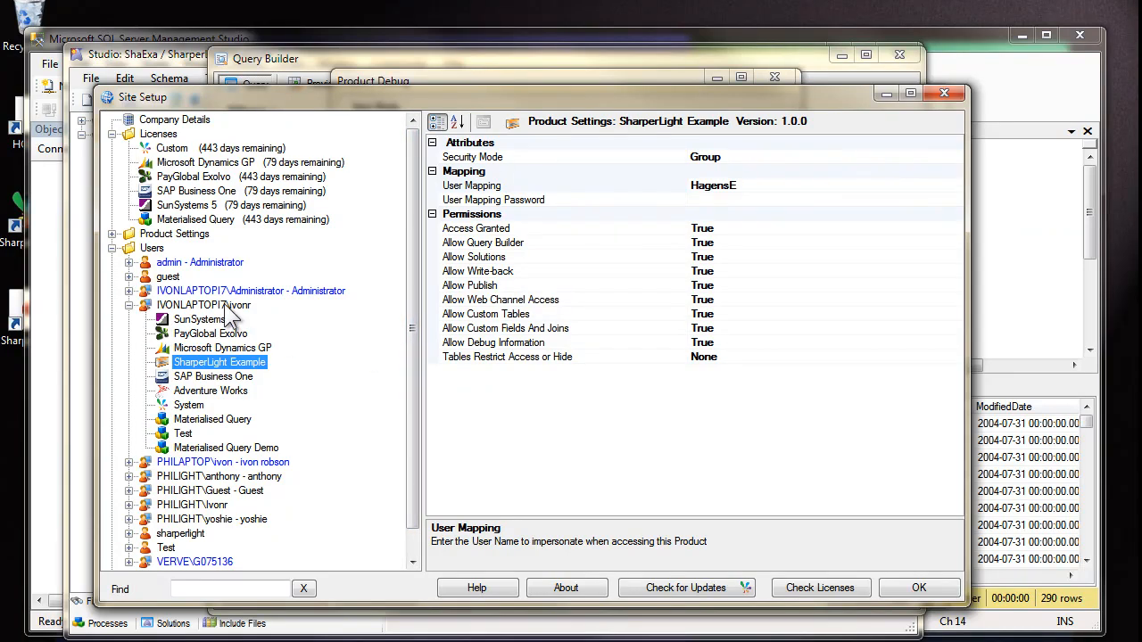
# - In Site Setup, review the logged-on user's Security Mode and highlight the User Mapping value for SharperLight Example
pyautogui.click(225, 305)
pyautogui.click(227, 362)
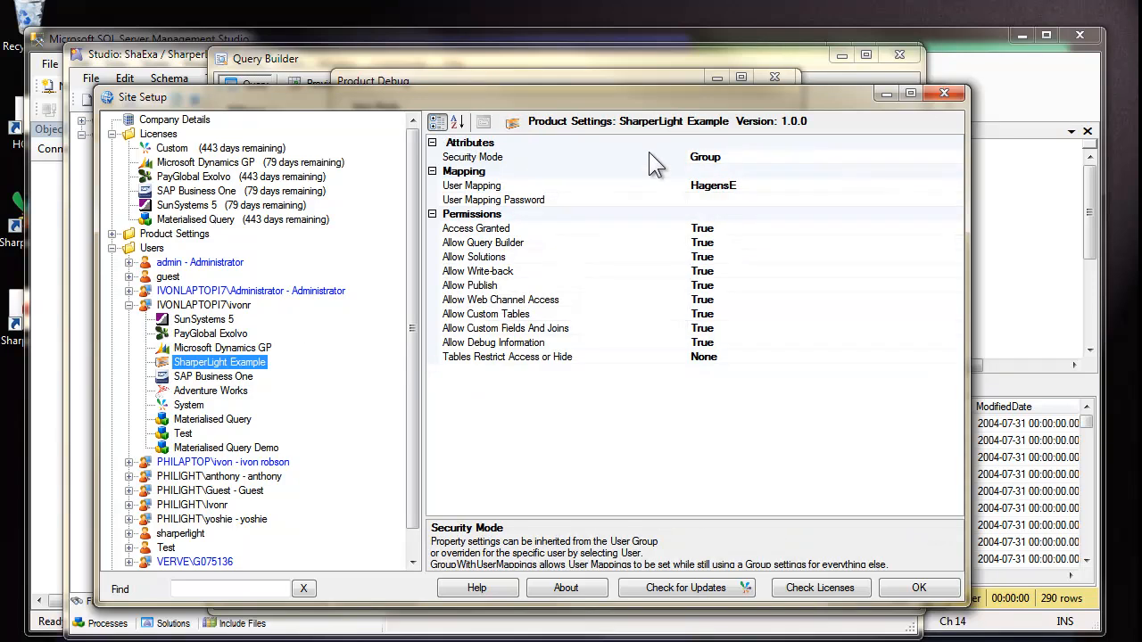
pyautogui.click(728, 159)
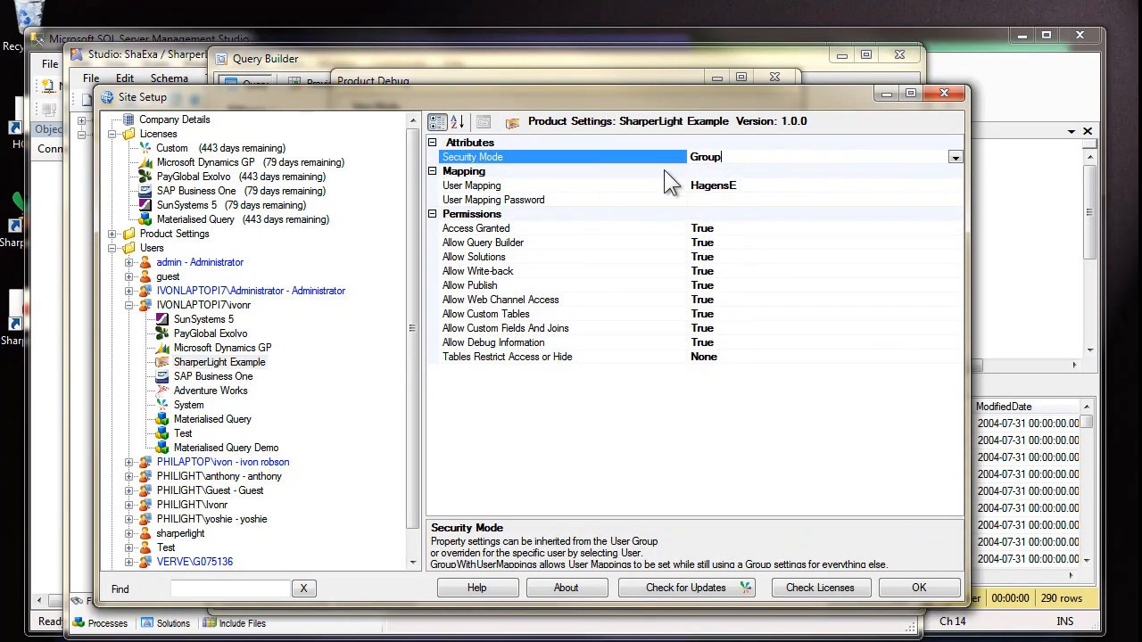
pyautogui.click(489, 185)
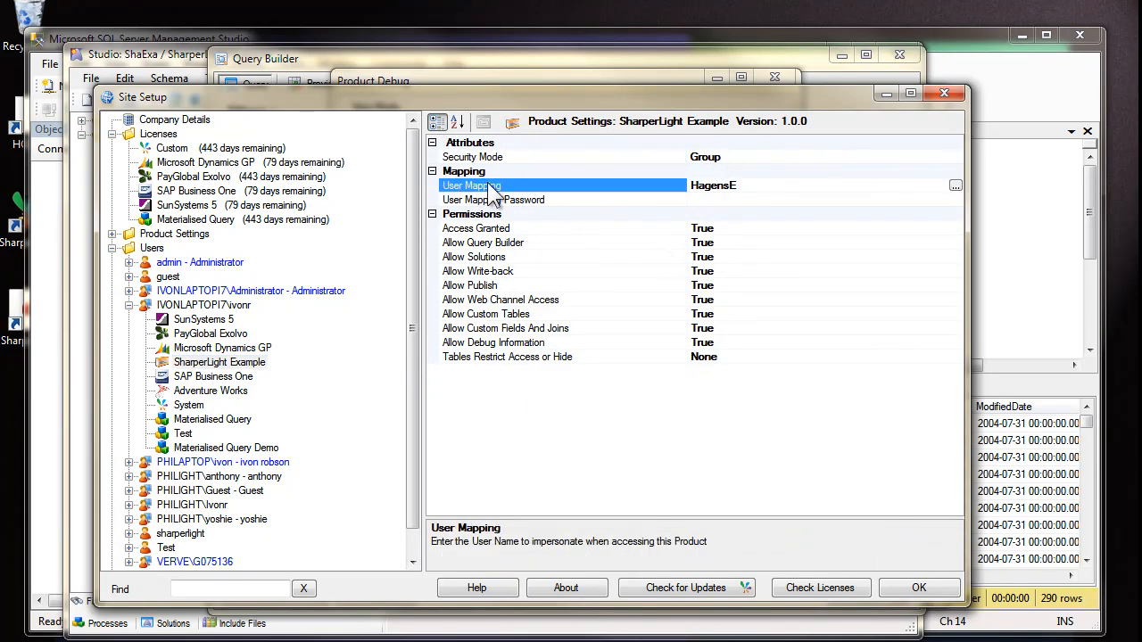
pyautogui.click(729, 158)
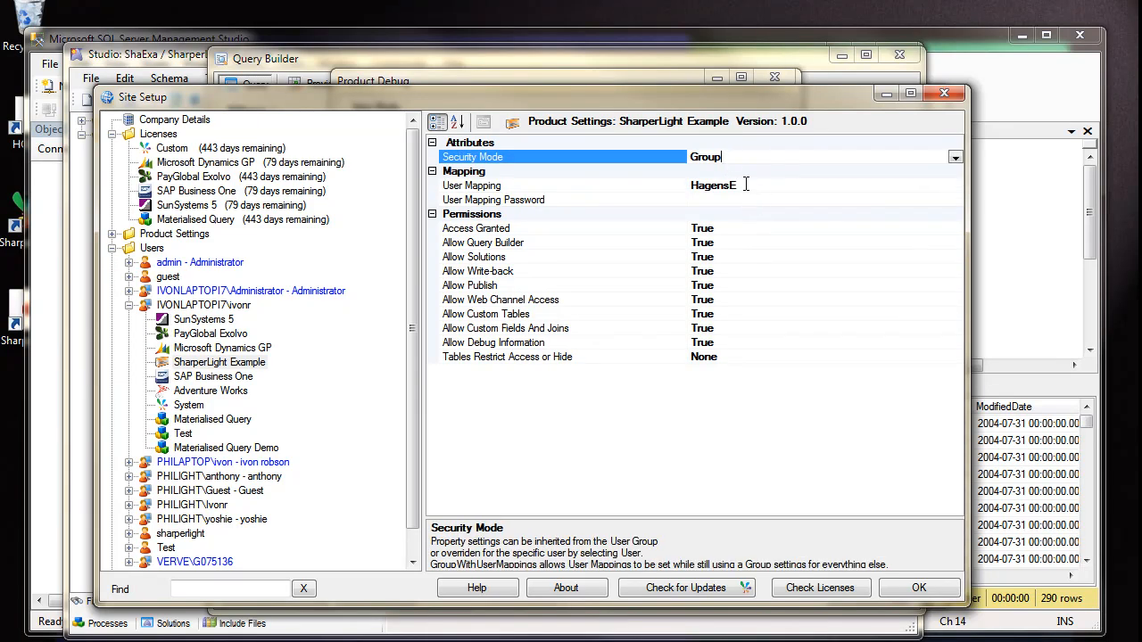
pyautogui.click(695, 187)
pyautogui.moveTo(694, 188); pyautogui.dragTo(752, 187)
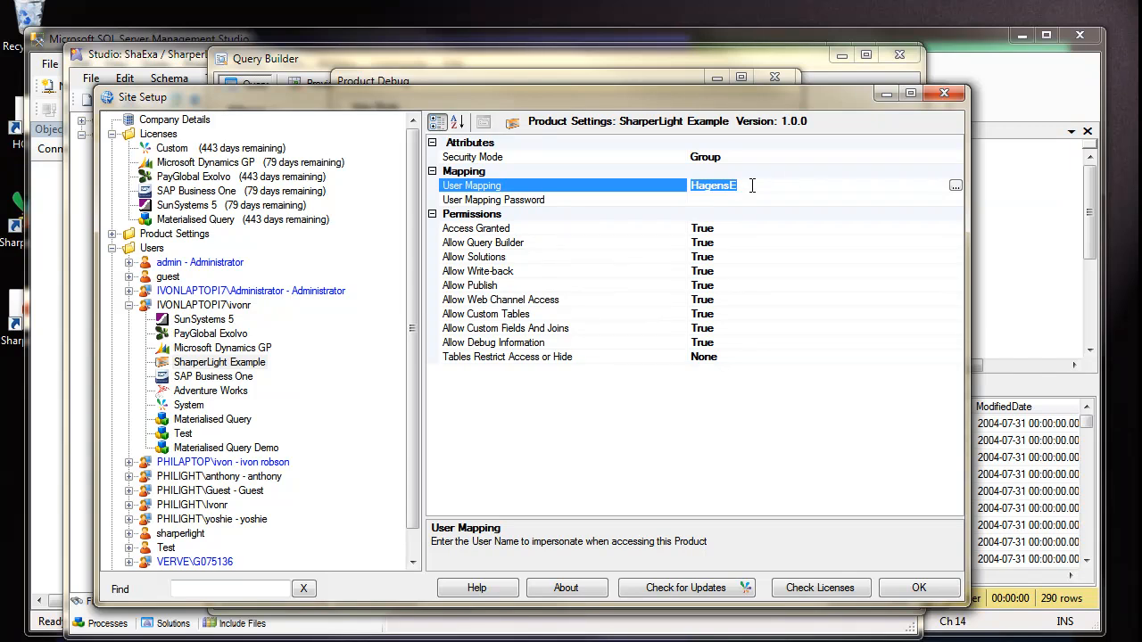
# - Set the Security Mode for SharperLight Example to User and view the users available for mapping
pyautogui.click(833, 158)
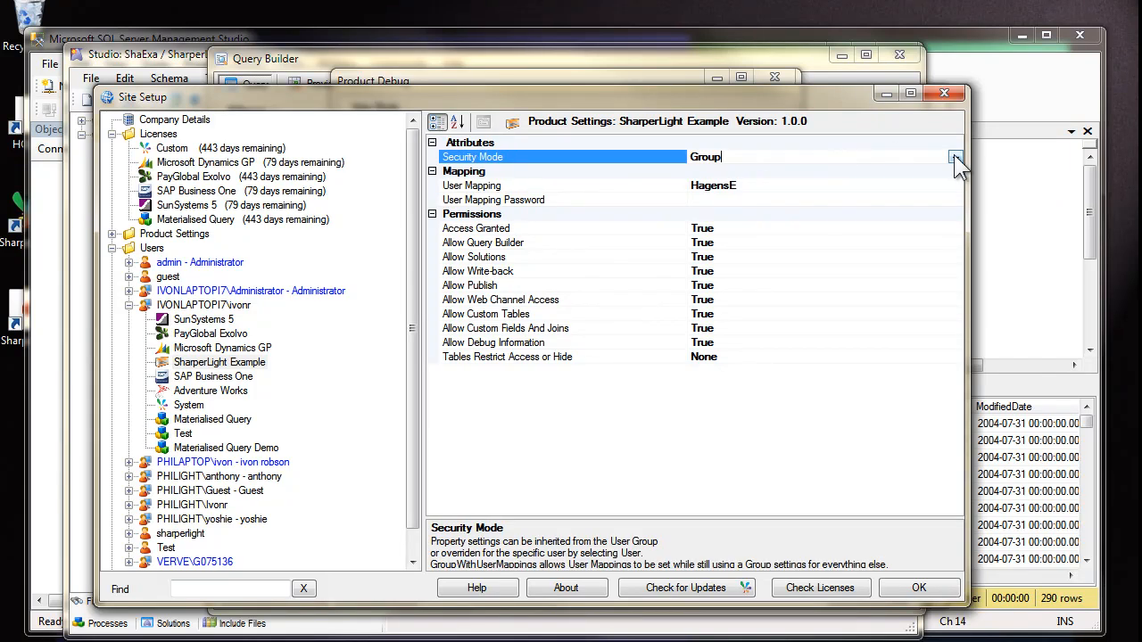
pyautogui.click(954, 157)
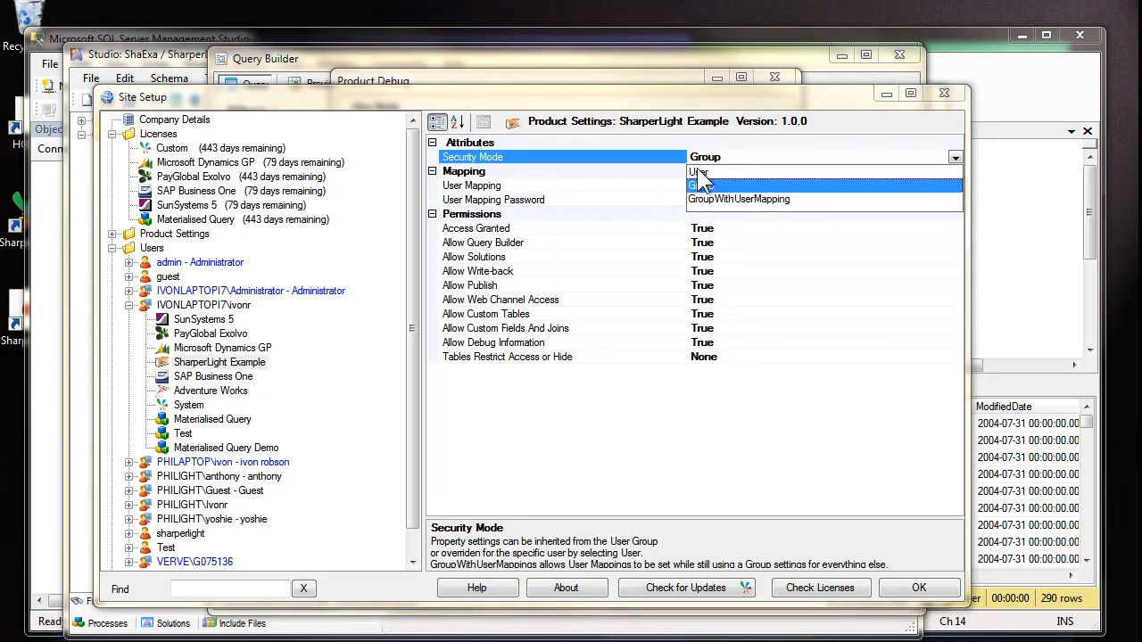
pyautogui.click(705, 171)
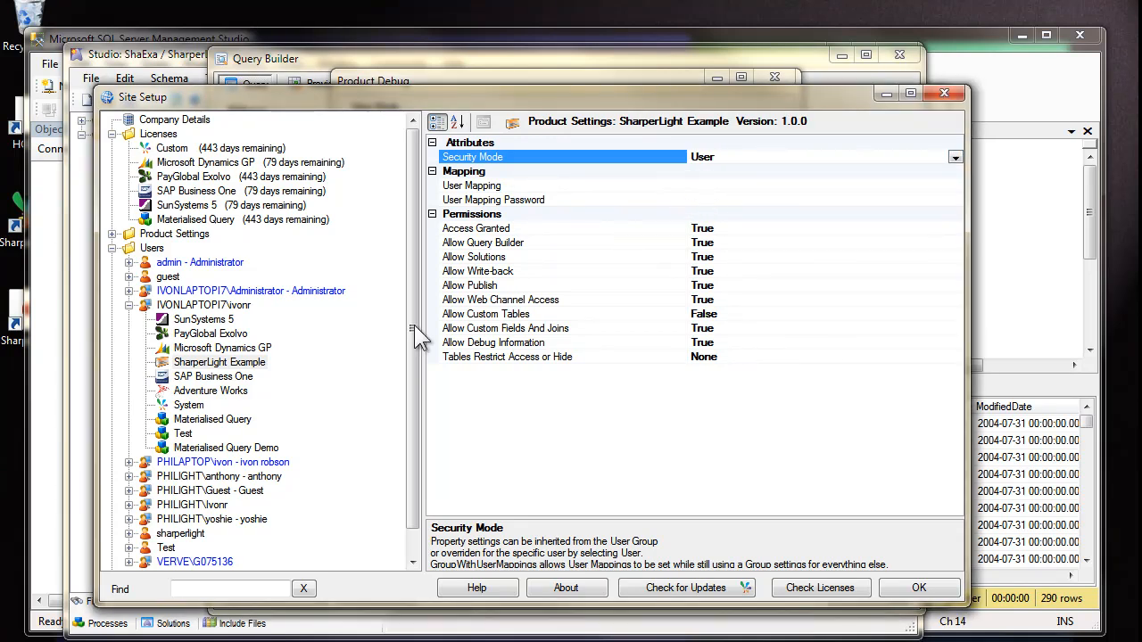
pyautogui.click(735, 186)
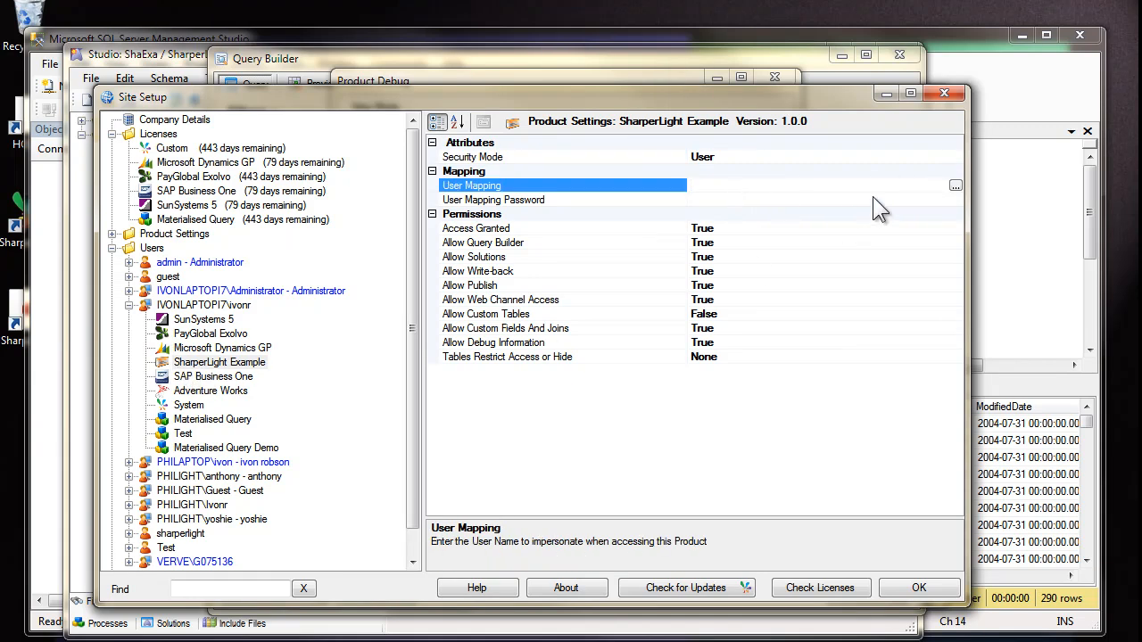
pyautogui.click(955, 186)
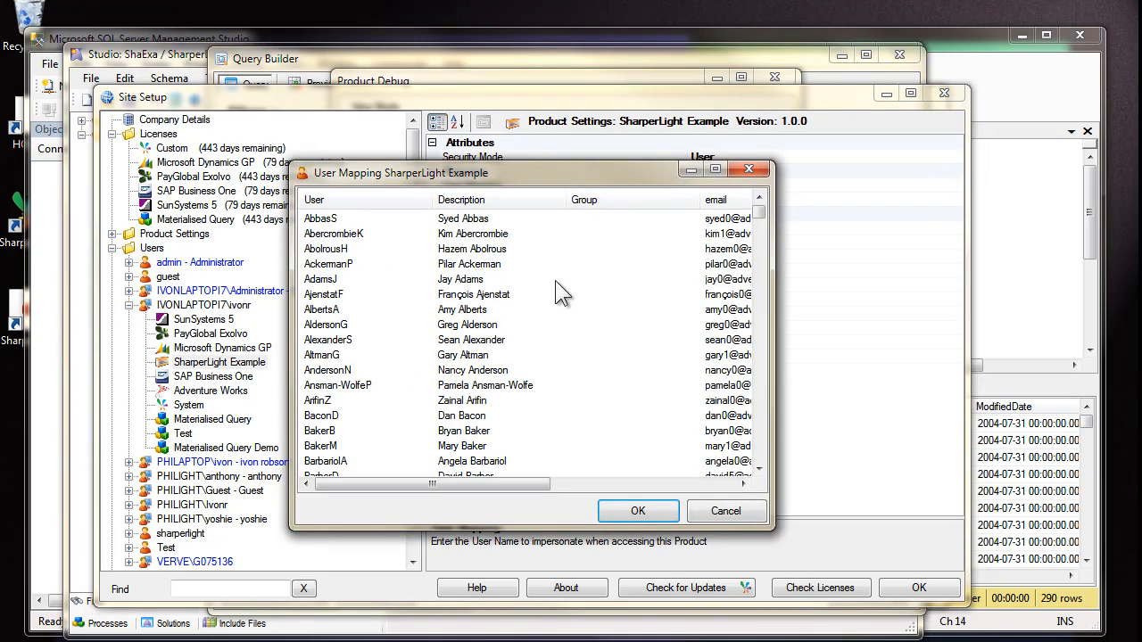
pyautogui.click(726, 512)
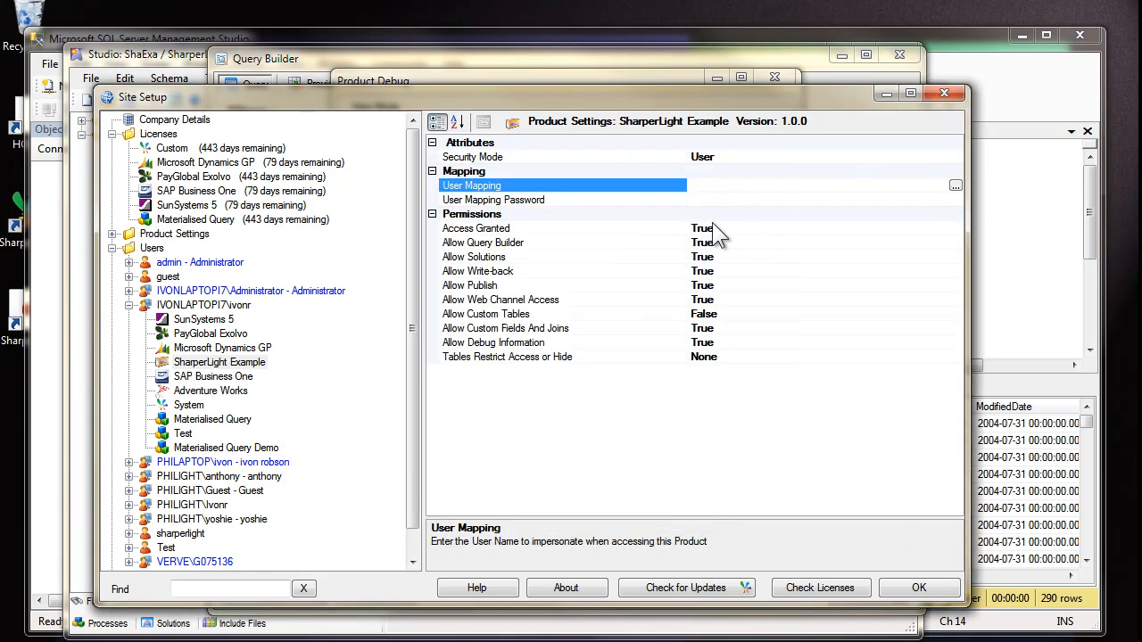
# - Set the logged-on user's Security Mode for SharperLight Example to GroupWithUserMapping
pyautogui.click(803, 157)
pyautogui.click(955, 157)
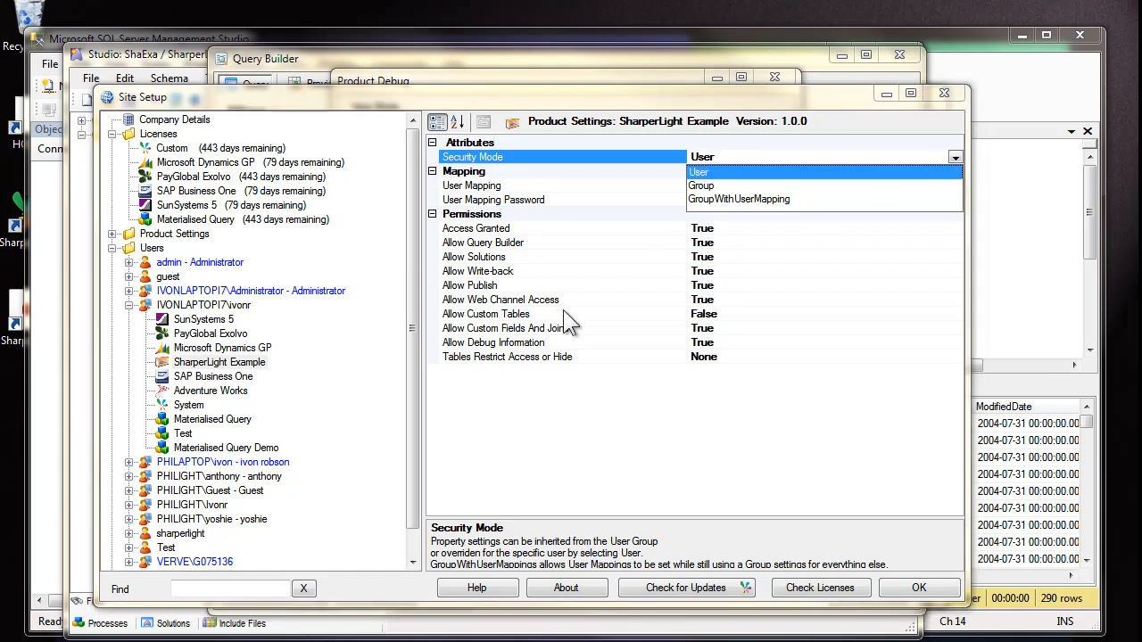
pyautogui.click(719, 197)
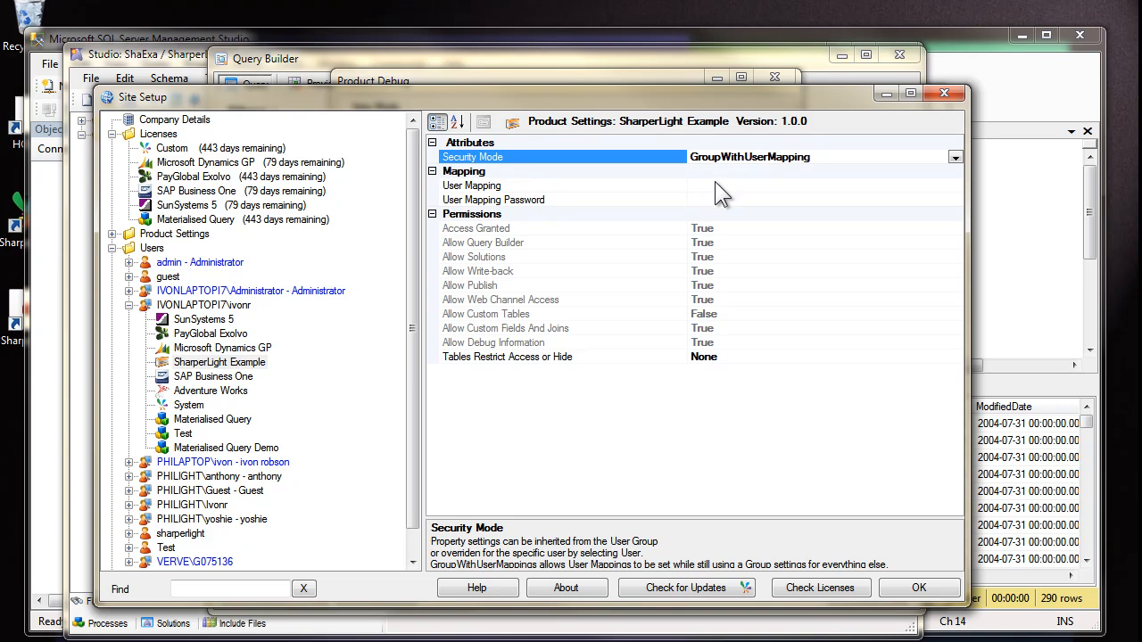
# - Check that a user can be picked from the User Mapping list under GroupWithUserMapping, without applying a mapping
pyautogui.click(715, 185)
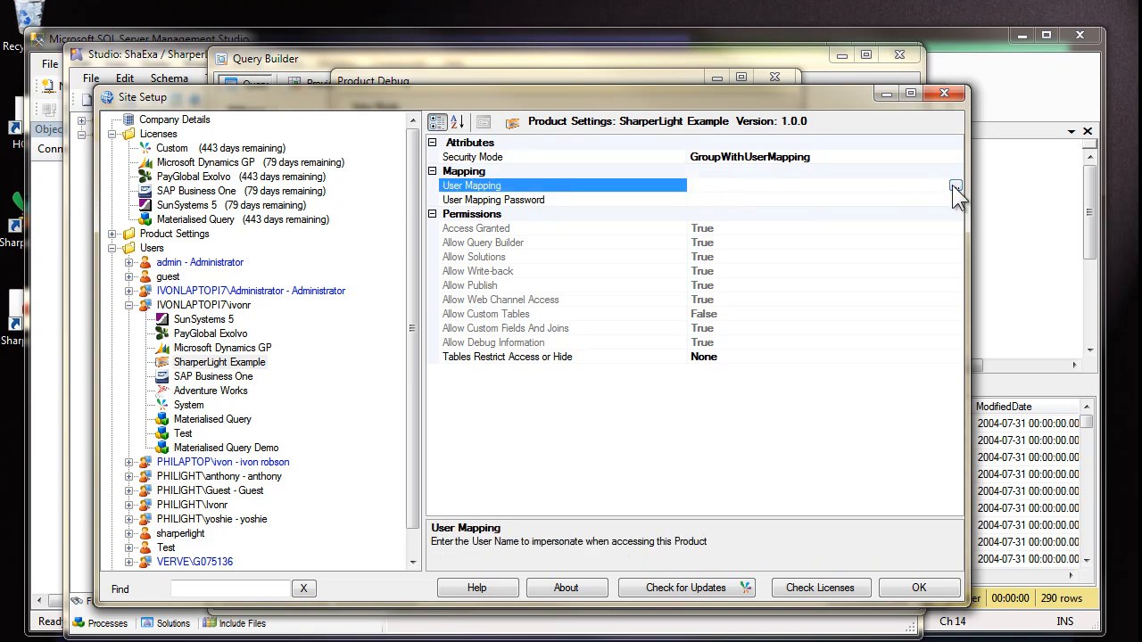
pyautogui.click(955, 188)
pyautogui.click(366, 312)
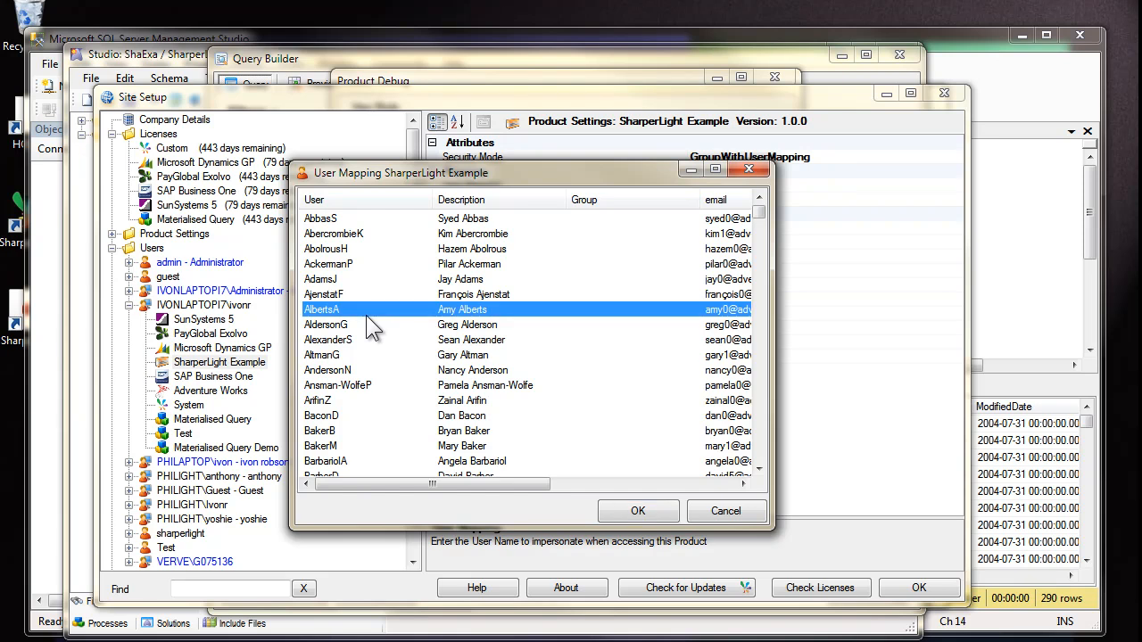
pyautogui.click(737, 520)
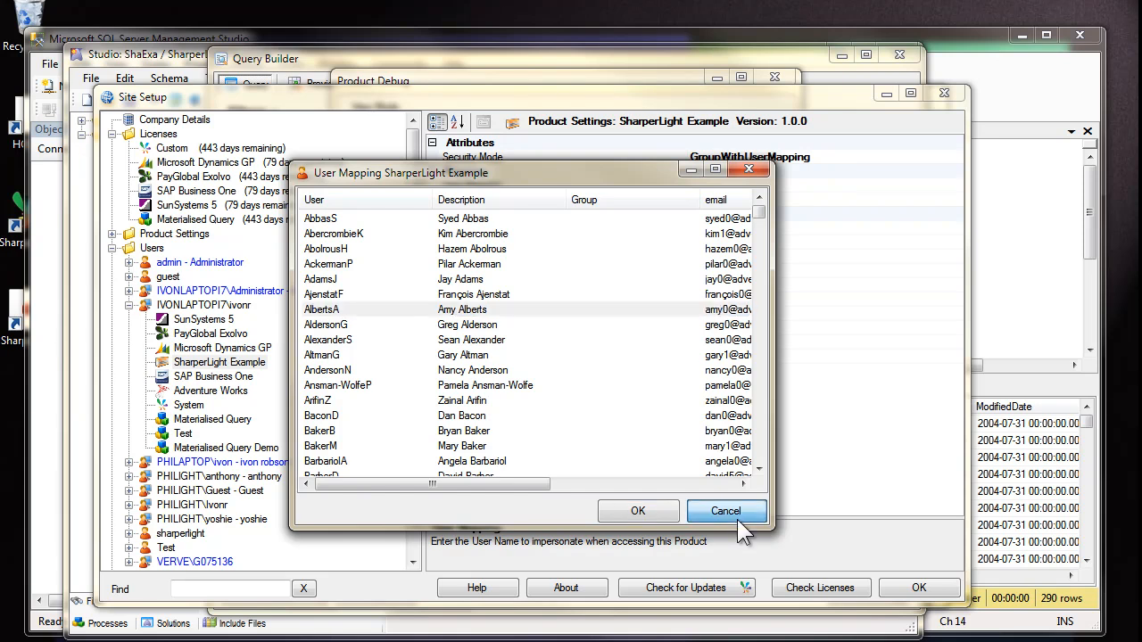